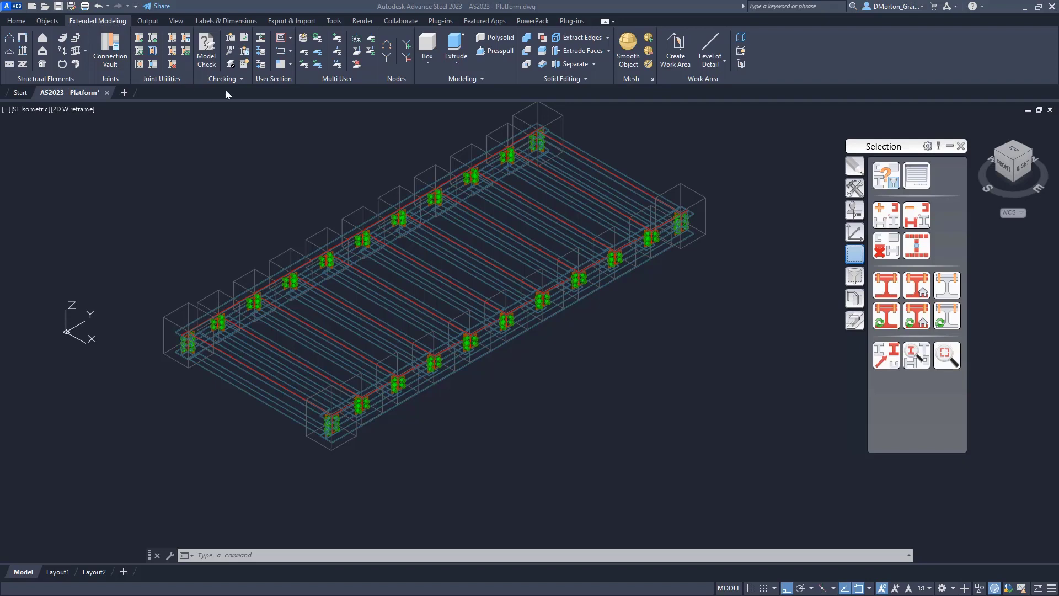
- Run the model check and mark then zoom to the clip angles flagged in the warnings
{"action": "left_click", "coordinate": [232, 54]}
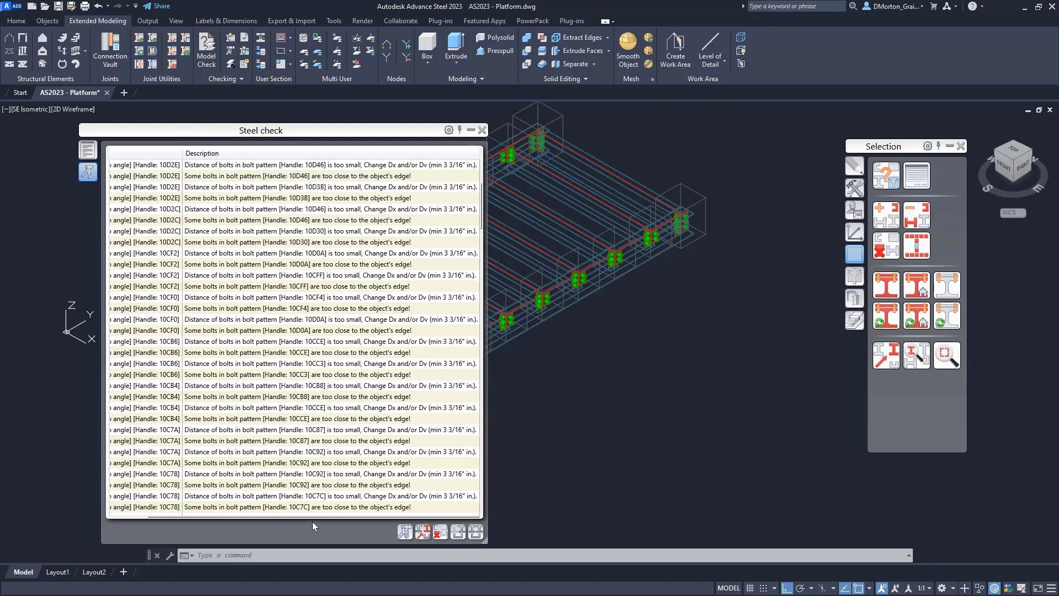
{"action": "left_click", "coordinate": [325, 516]}
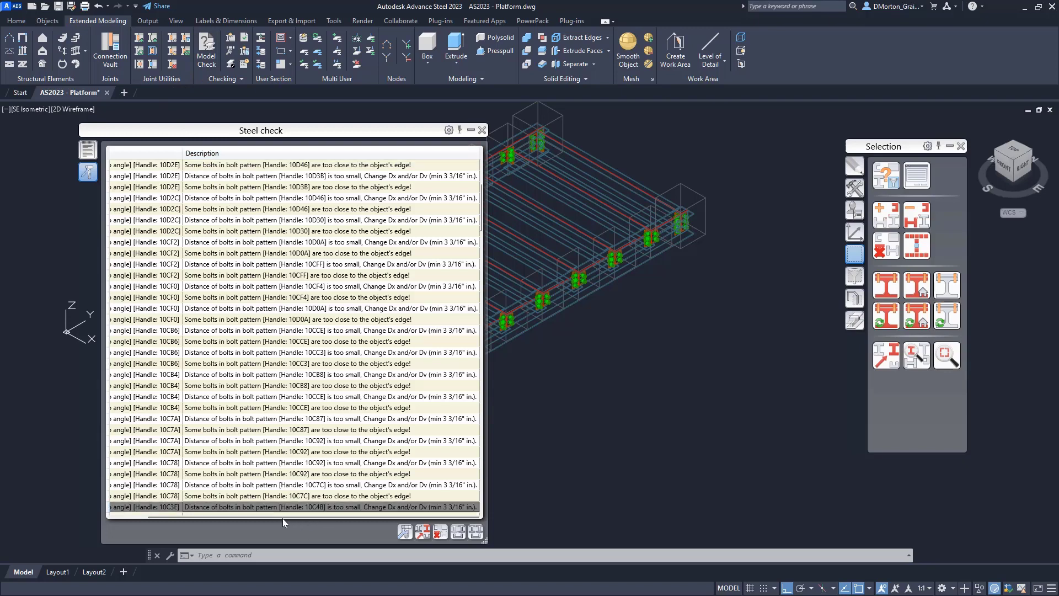
{"action": "left_click", "coordinate": [120, 514]}
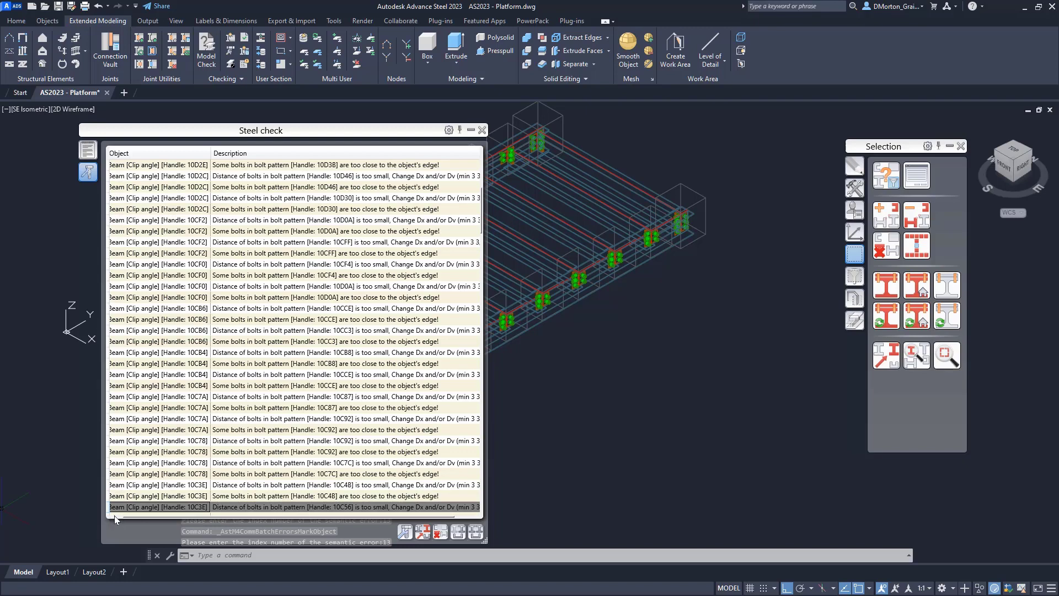
{"action": "left_click", "coordinate": [115, 517]}
{"action": "left_click", "coordinate": [126, 516]}
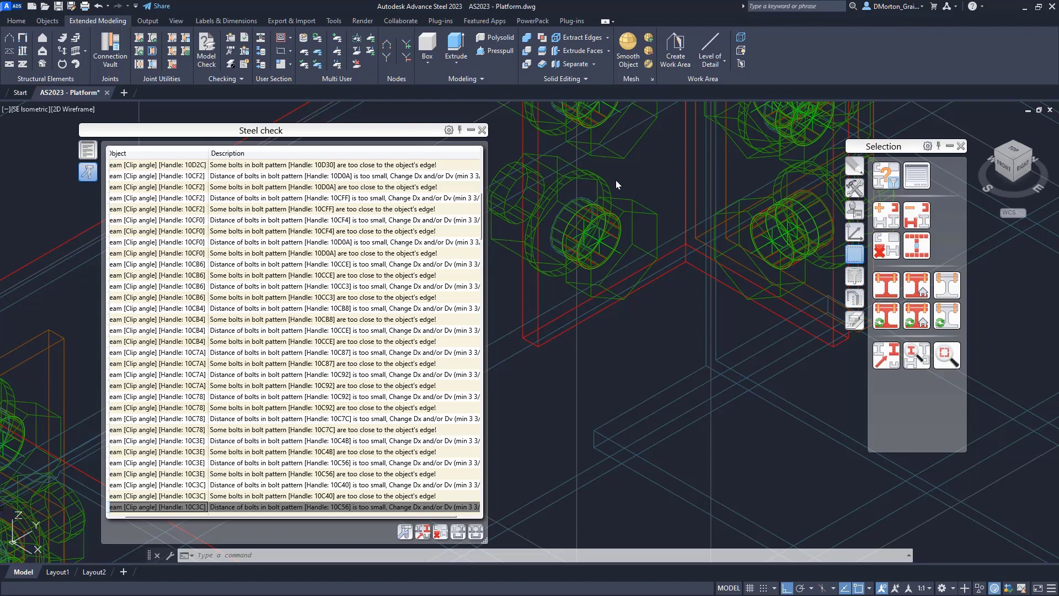
- Zoom back out to the whole platform, shift the view and pick the last warning in the list
{"action": "left_click", "coordinate": [526, 399]}
{"action": "double_click", "coordinate": [526, 399]}
{"action": "scroll", "coordinate": [596, 356], "scroll_direction": "down", "scroll_amount": 3}
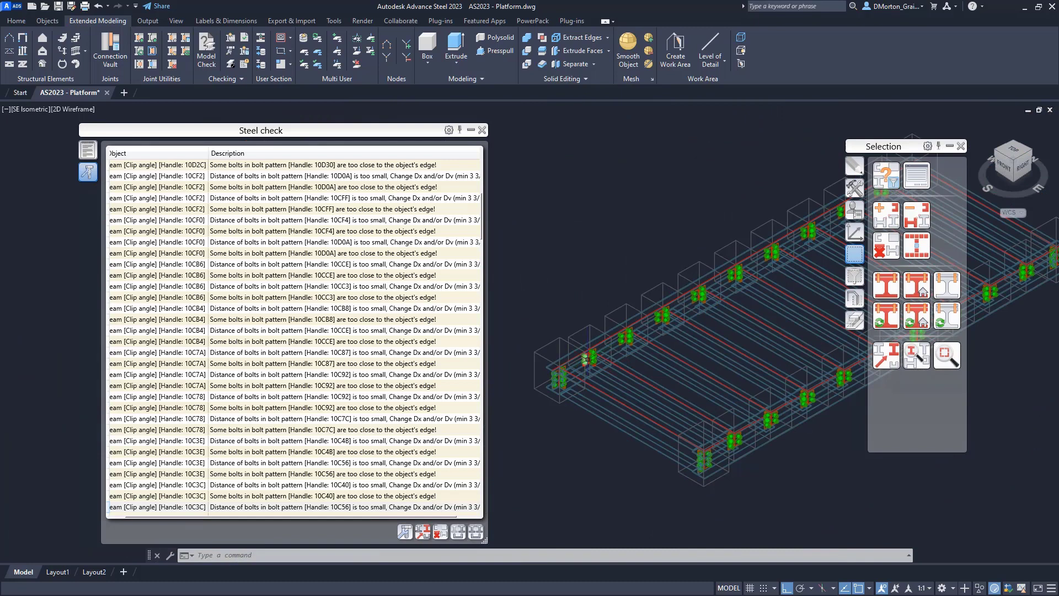
{"action": "mouse_move", "coordinate": [687, 361]}
{"action": "middle_mouse_down"}
{"action": "mouse_move", "coordinate": [574, 374]}
{"action": "mouse_move", "coordinate": [517, 364]}
{"action": "middle_mouse_up"}
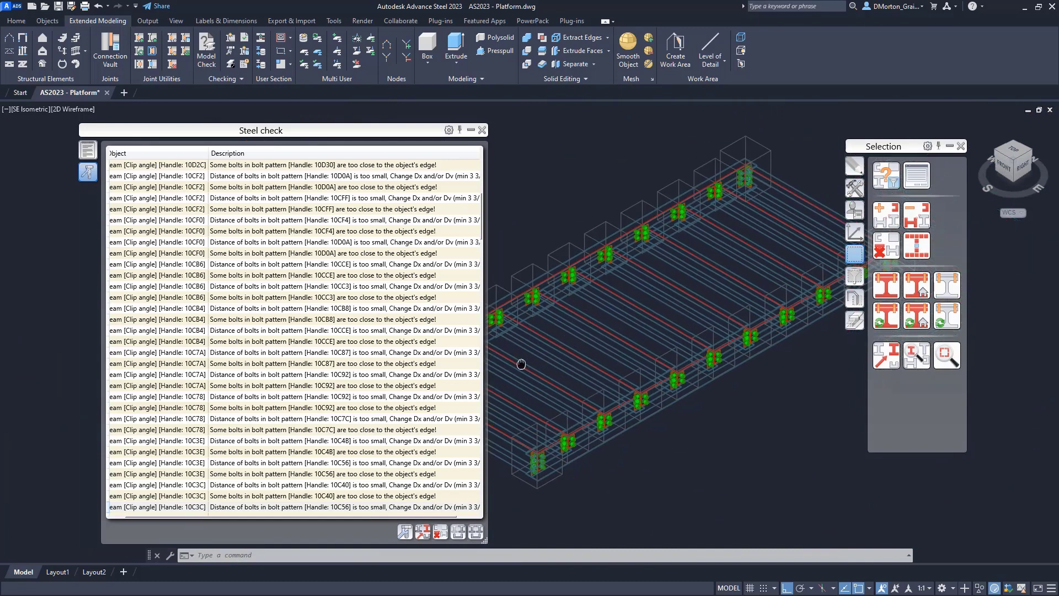
{"action": "left_click", "coordinate": [294, 507]}
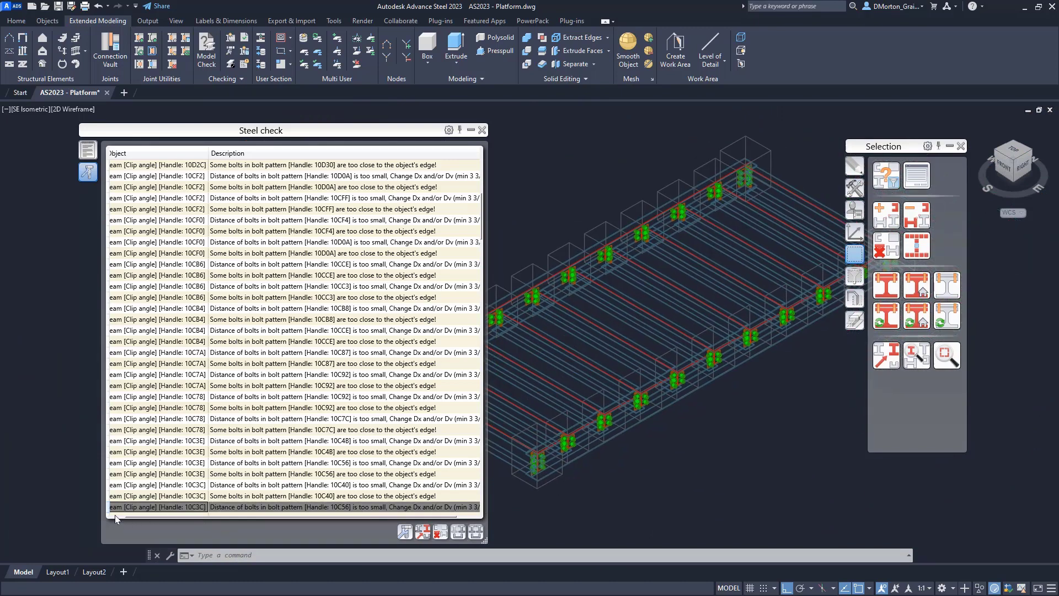
{"action": "scroll", "coordinate": [117, 515], "scroll_direction": "down", "scroll_amount": 2}
{"action": "scroll", "coordinate": [130, 515], "scroll_direction": "down", "scroll_amount": 1}
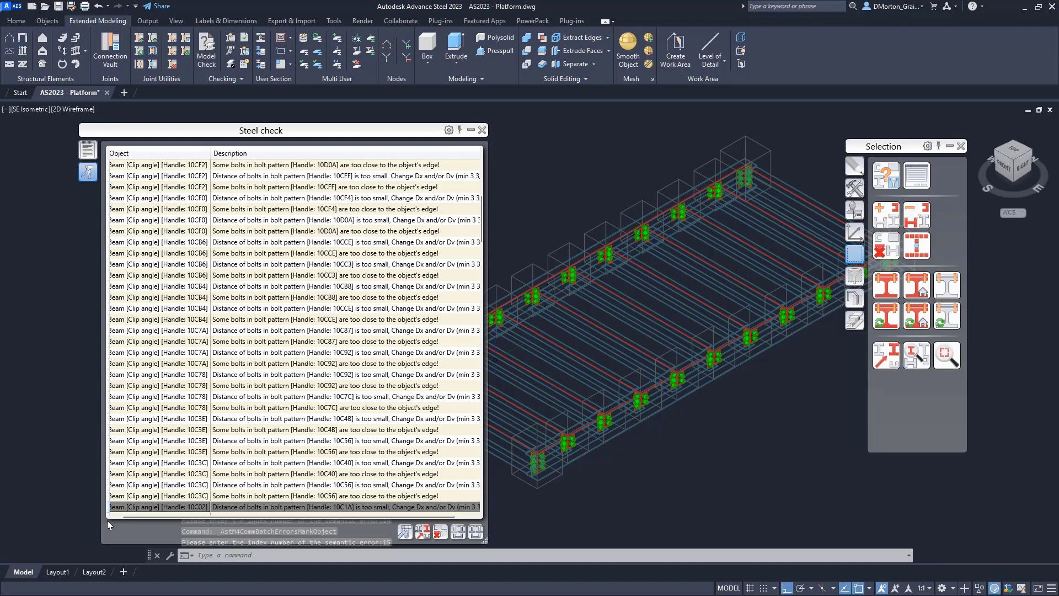
{"action": "scroll", "coordinate": [107, 521], "scroll_direction": "left", "scroll_amount": 1}
{"action": "scroll", "coordinate": [114, 515], "scroll_direction": "left", "scroll_amount": 1}
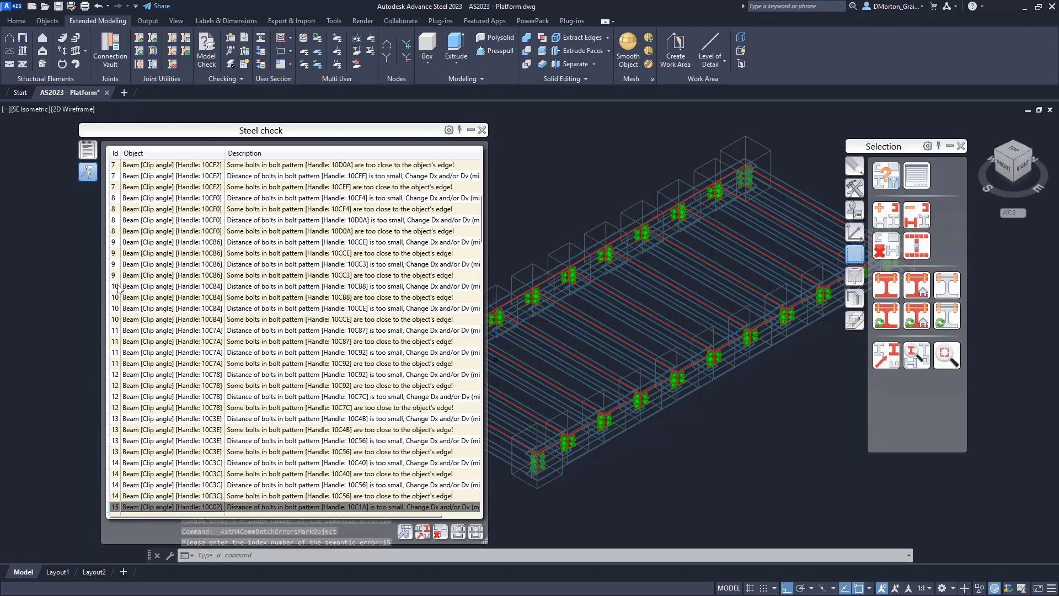
{"action": "scroll", "coordinate": [139, 269], "scroll_direction": "up", "scroll_amount": 3}
{"action": "scroll", "coordinate": [139, 269], "scroll_direction": "up", "scroll_amount": 5}
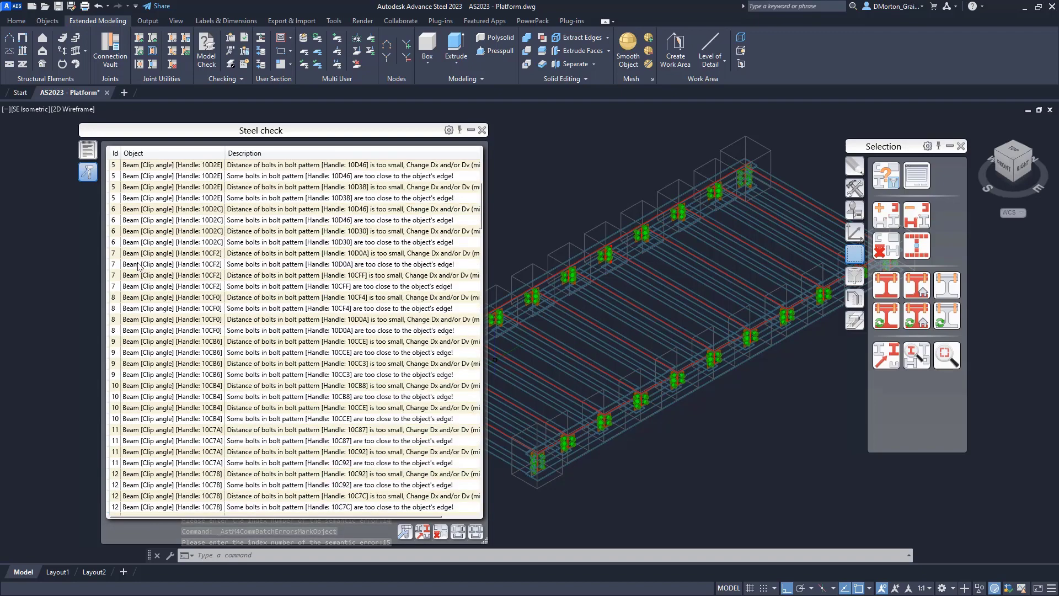
{"action": "scroll", "coordinate": [139, 269], "scroll_direction": "up", "scroll_amount": 4}
{"action": "scroll", "coordinate": [139, 269], "scroll_direction": "up", "scroll_amount": 4}
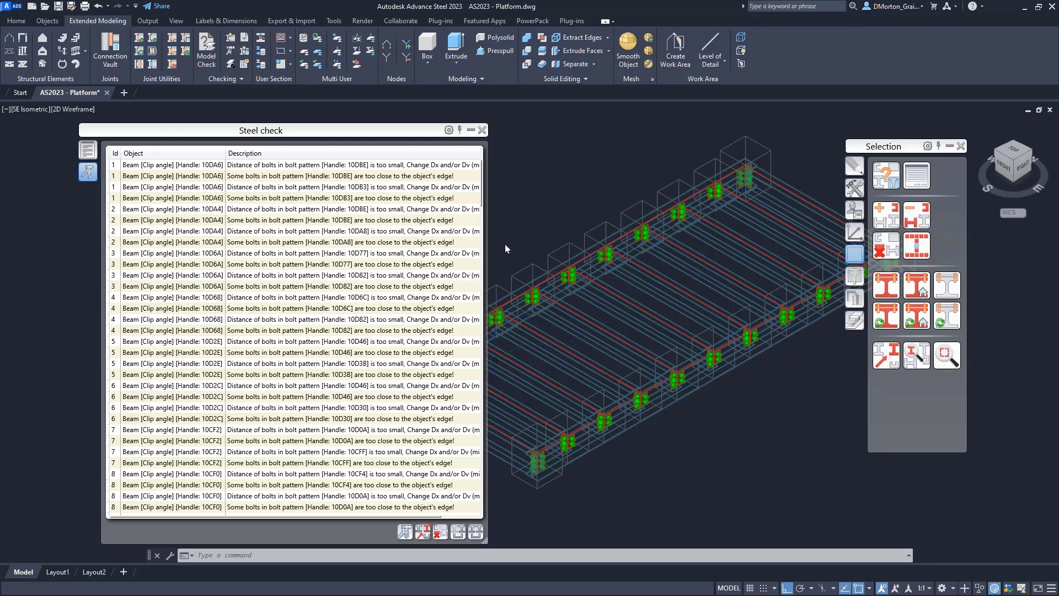
{"action": "left_click_drag", "start_coordinate": [481, 179], "coordinate": [493, 510]}
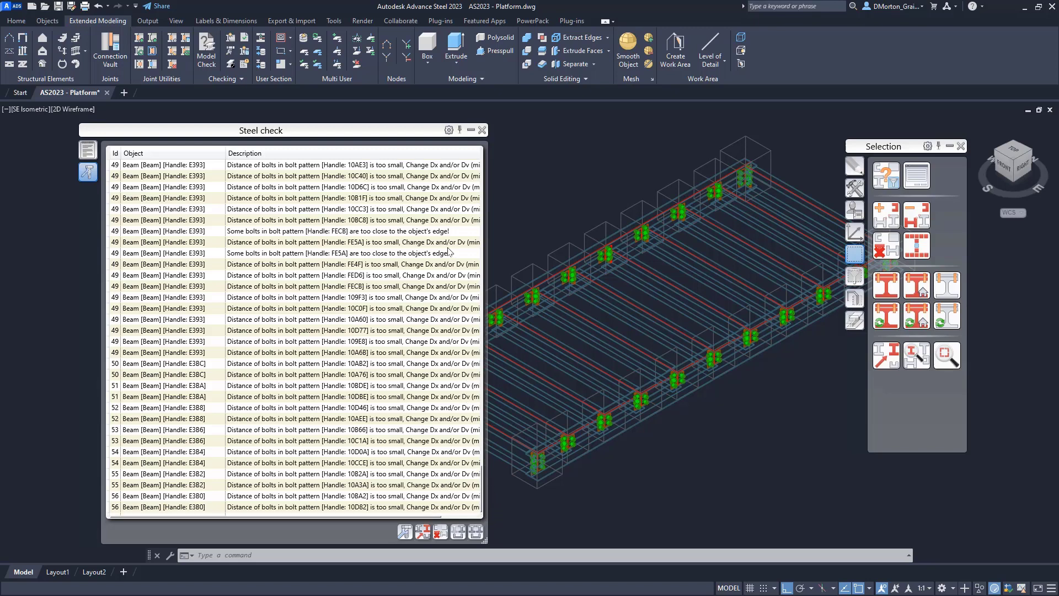
{"action": "scroll", "coordinate": [464, 356], "scroll_direction": "up", "scroll_amount": 6}
{"action": "scroll", "coordinate": [460, 248], "scroll_direction": "up", "scroll_amount": 8}
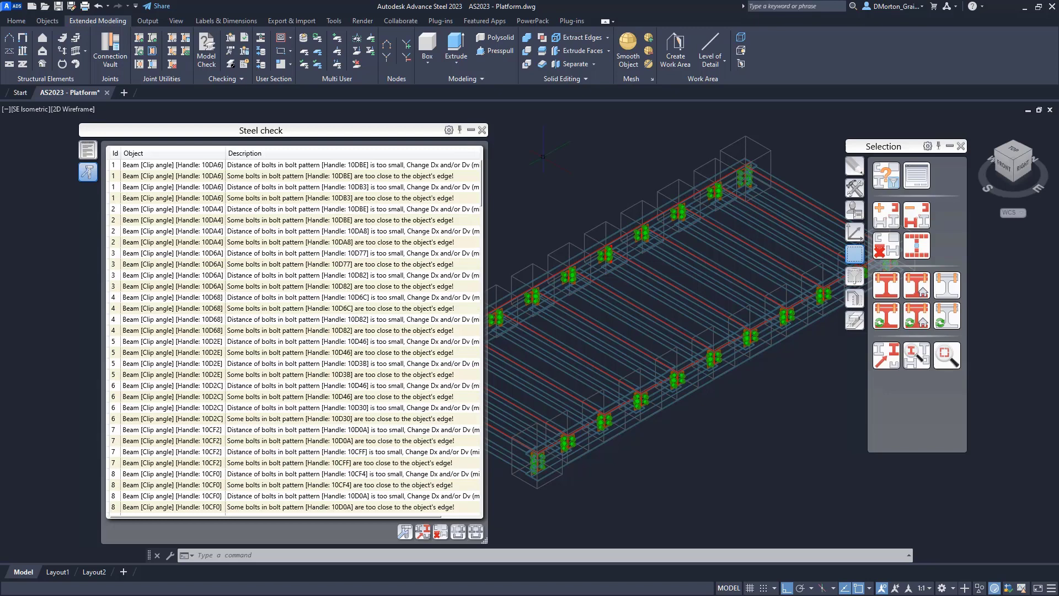
- Zoom to the first warning's bolts and select the whole clip angle joint
{"action": "double_click", "coordinate": [265, 165]}
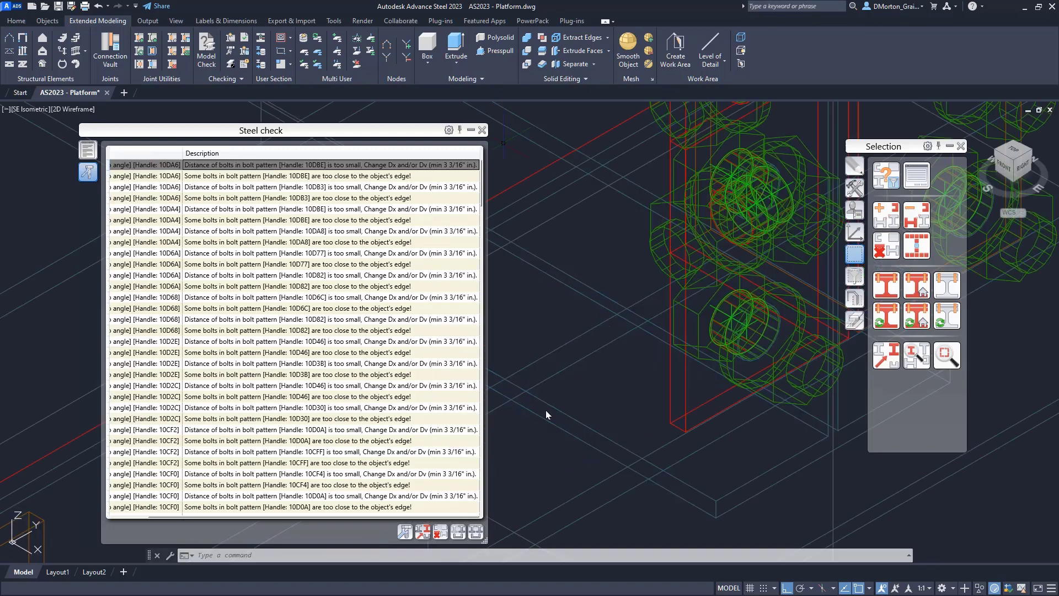
{"action": "scroll", "coordinate": [627, 402], "scroll_direction": "down", "scroll_amount": 3}
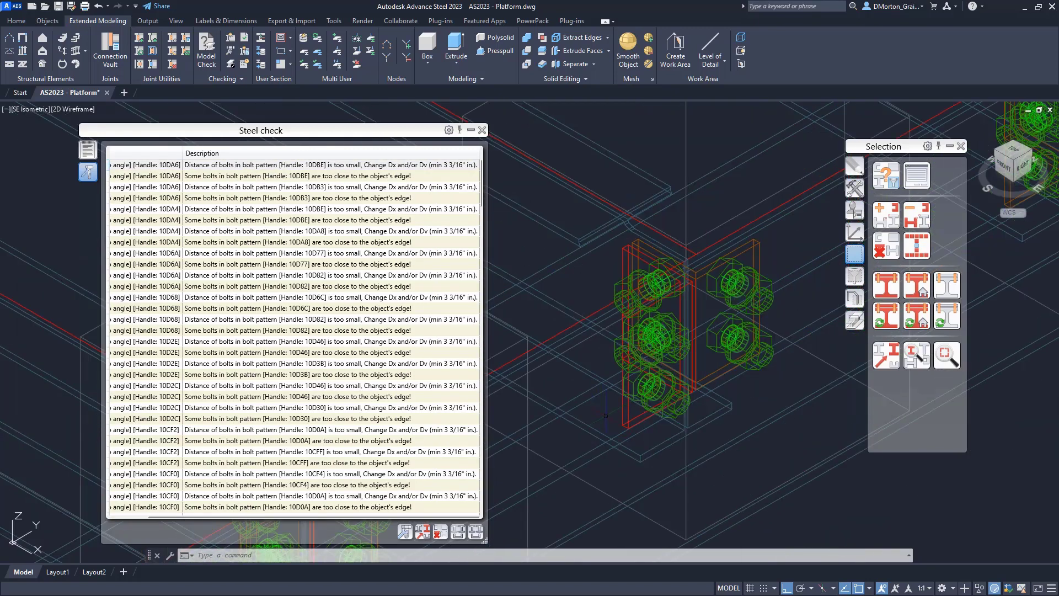
{"action": "left_click", "coordinate": [689, 273]}
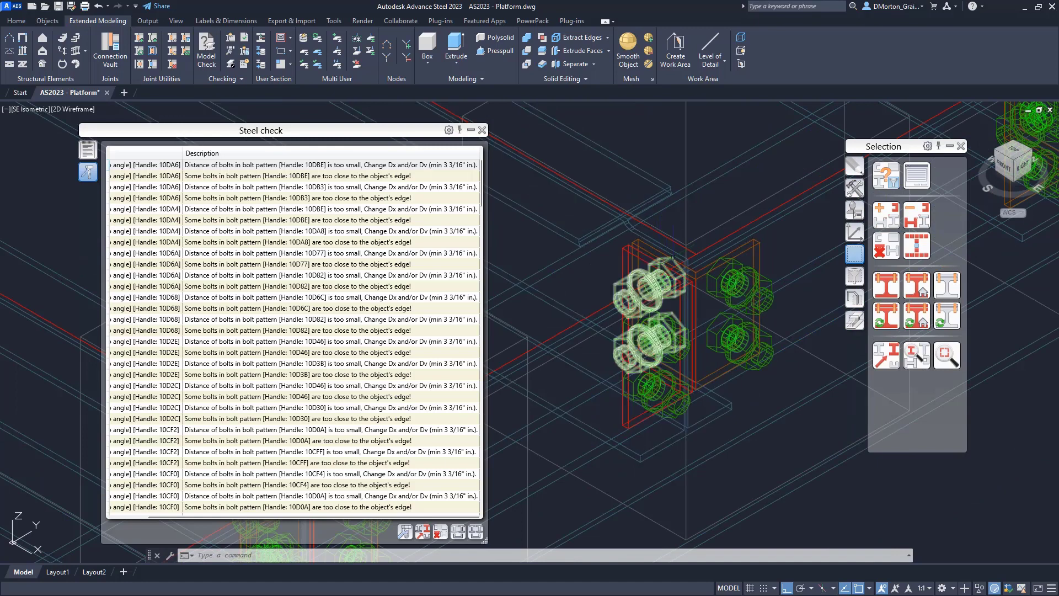
{"action": "scroll", "coordinate": [693, 318], "scroll_direction": "down", "scroll_amount": 1}
{"action": "left_click", "coordinate": [663, 451]}
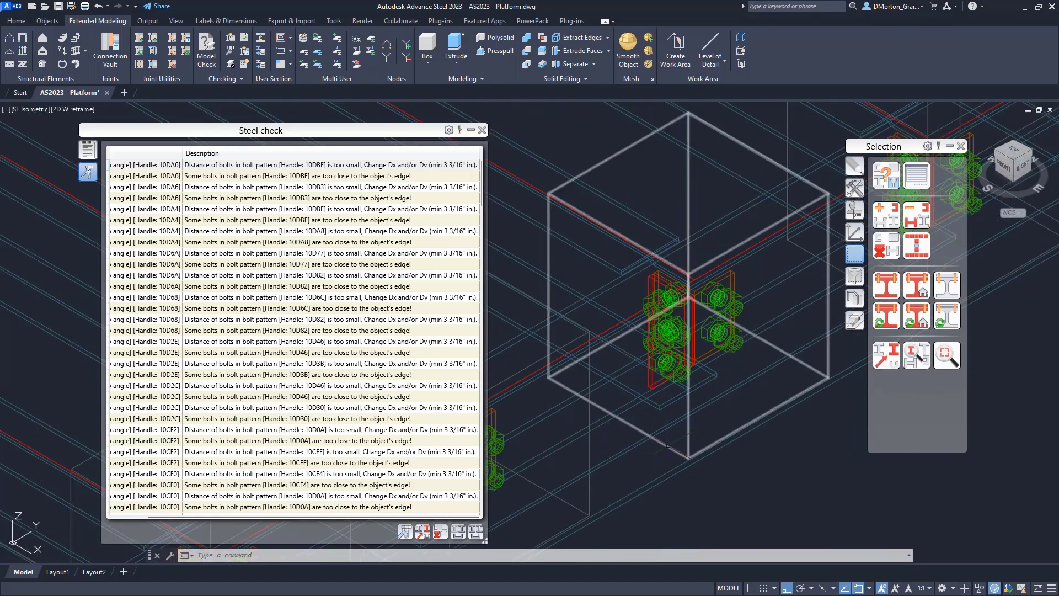
- Bring up Advance Joint Properties for the clip angle and move the dialog down-left
{"action": "right_click", "coordinate": [735, 116]}
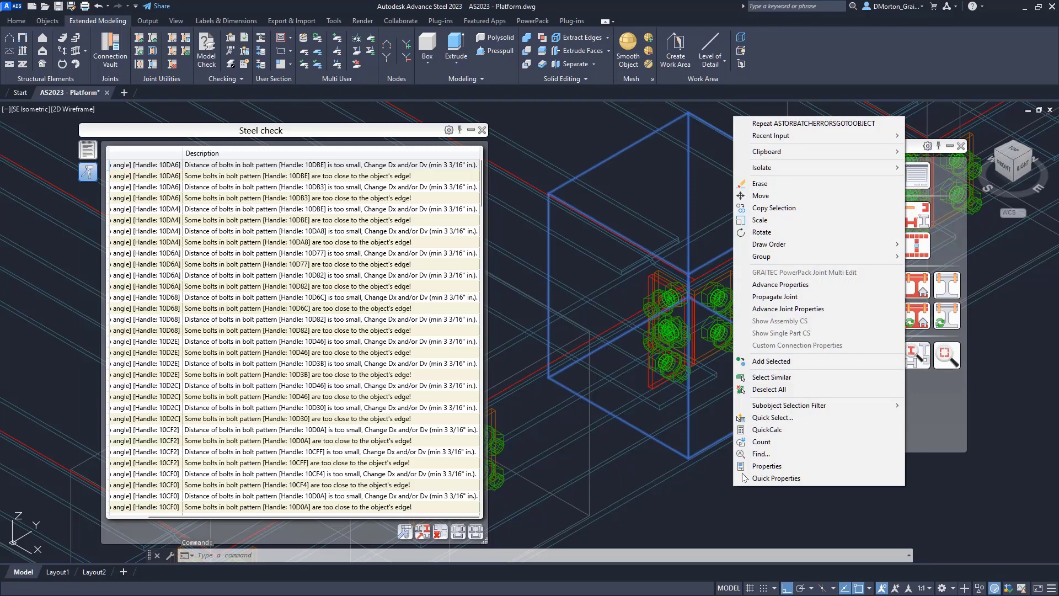
{"action": "left_click", "coordinate": [808, 313]}
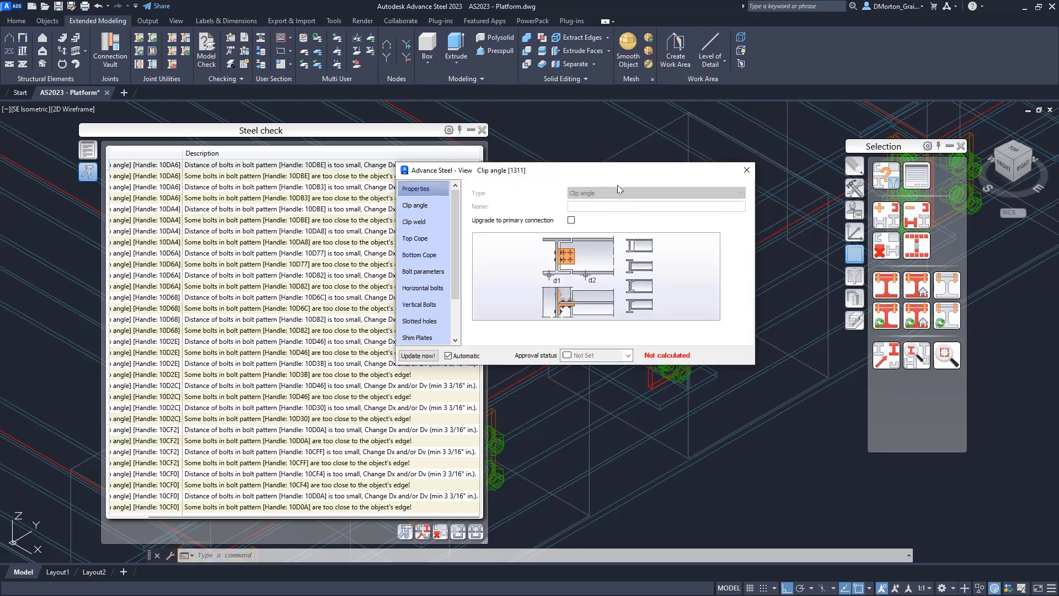
{"action": "left_click_drag", "start_coordinate": [604, 172], "coordinate": [444, 256]}
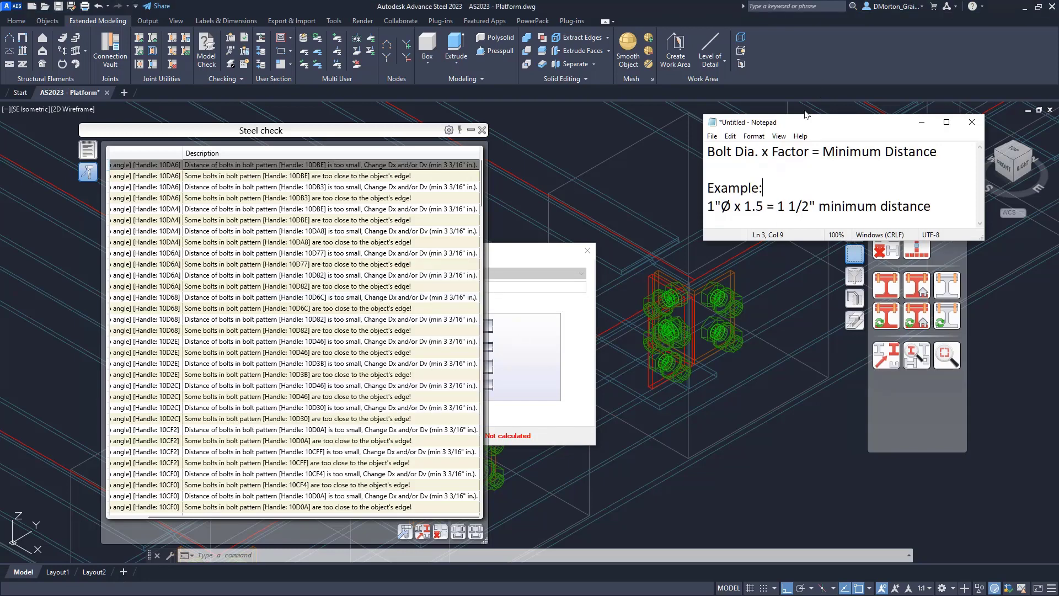
- Close the clip angle properties and highlight Bolt Dia., Minimum Distance, 1"Ø and 1.5 in the note
{"action": "left_click_drag", "start_coordinate": [803, 123], "coordinate": [714, 136]}
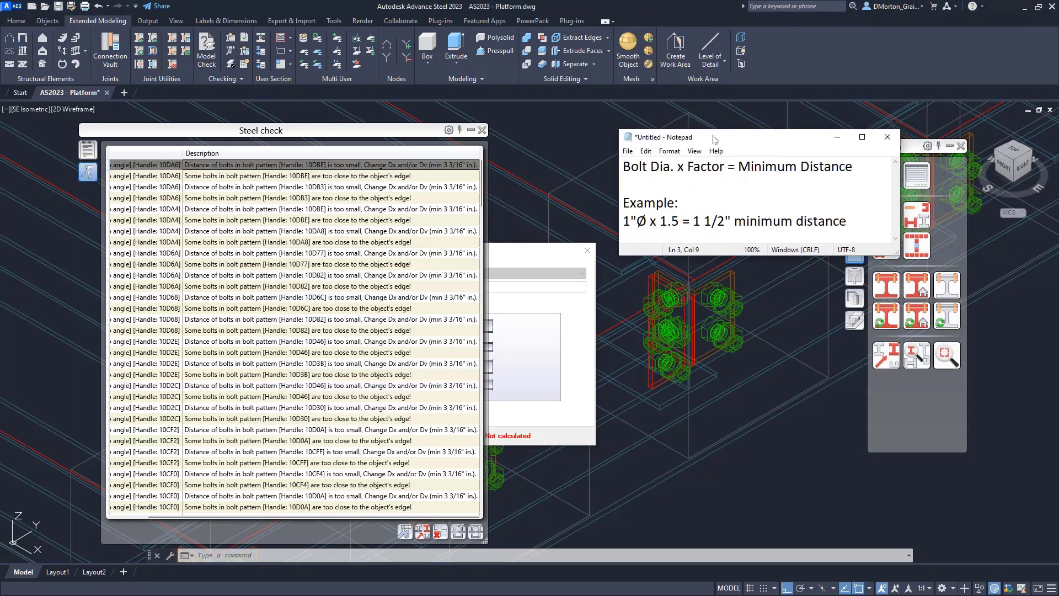
{"action": "left_click", "coordinate": [587, 250]}
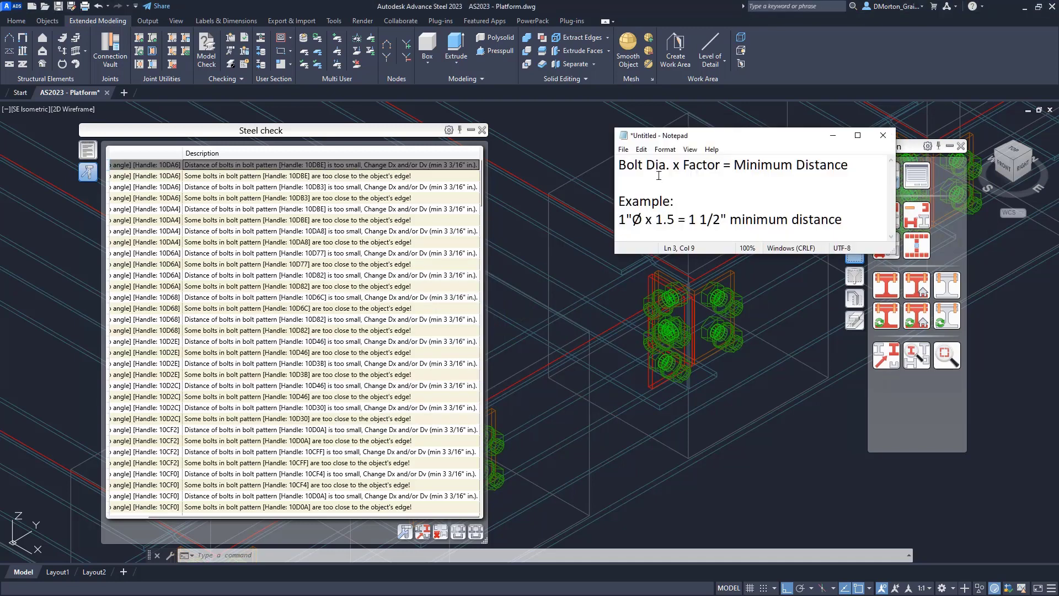
{"action": "mouse_move", "coordinate": [671, 165]}
{"action": "left_mouse_down"}
{"action": "mouse_move", "coordinate": [621, 165]}
{"action": "mouse_move", "coordinate": [722, 166]}
{"action": "left_mouse_up"}
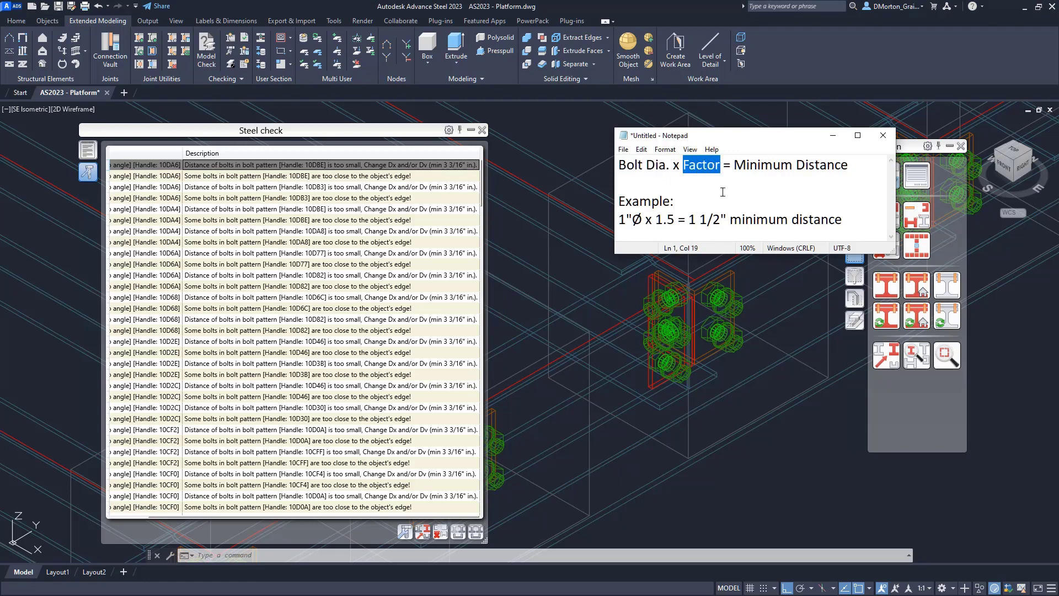
{"action": "left_click_drag", "start_coordinate": [734, 165], "coordinate": [849, 164]}
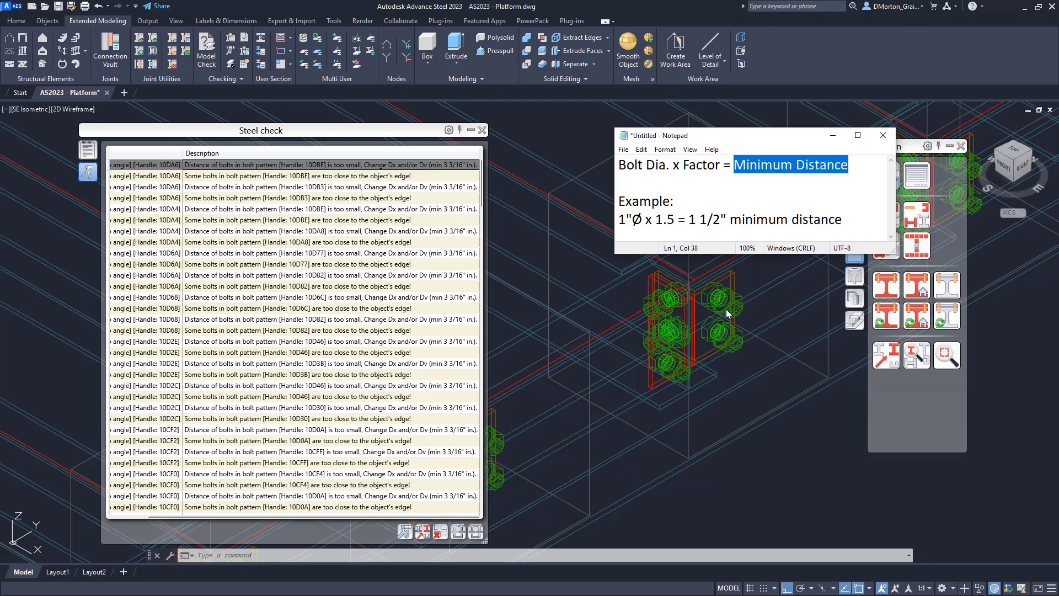
{"action": "mouse_move", "coordinate": [644, 219]}
{"action": "left_mouse_down"}
{"action": "mouse_move", "coordinate": [619, 219]}
{"action": "mouse_move", "coordinate": [673, 219]}
{"action": "left_mouse_up"}
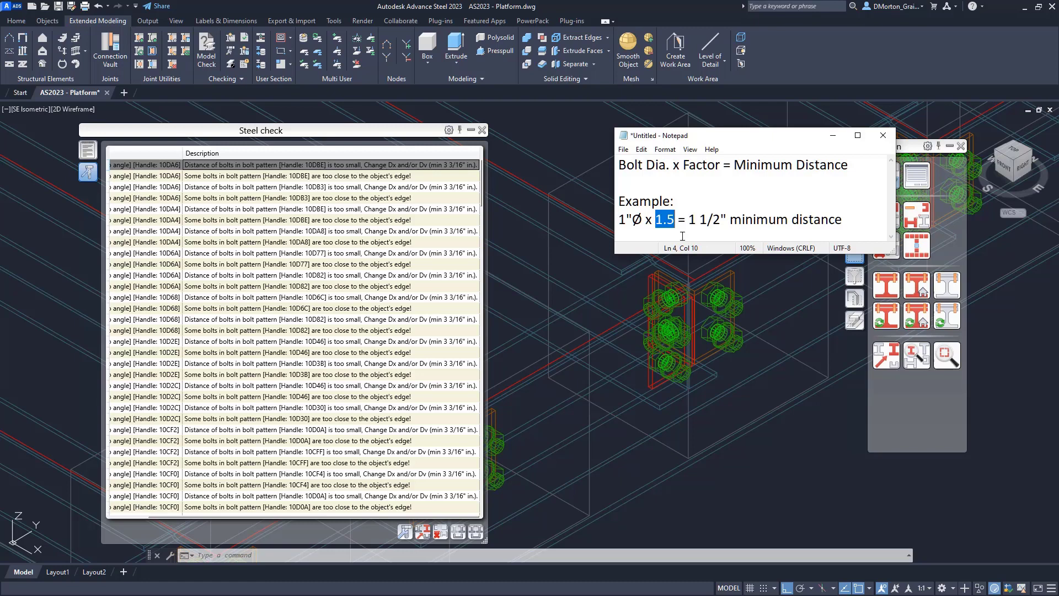
{"action": "left_click_drag", "start_coordinate": [655, 220], "coordinate": [678, 219]}
- Close the check results and note, then reach Defaults in the Management Tools from the Home tab
{"action": "left_click", "coordinate": [483, 131]}
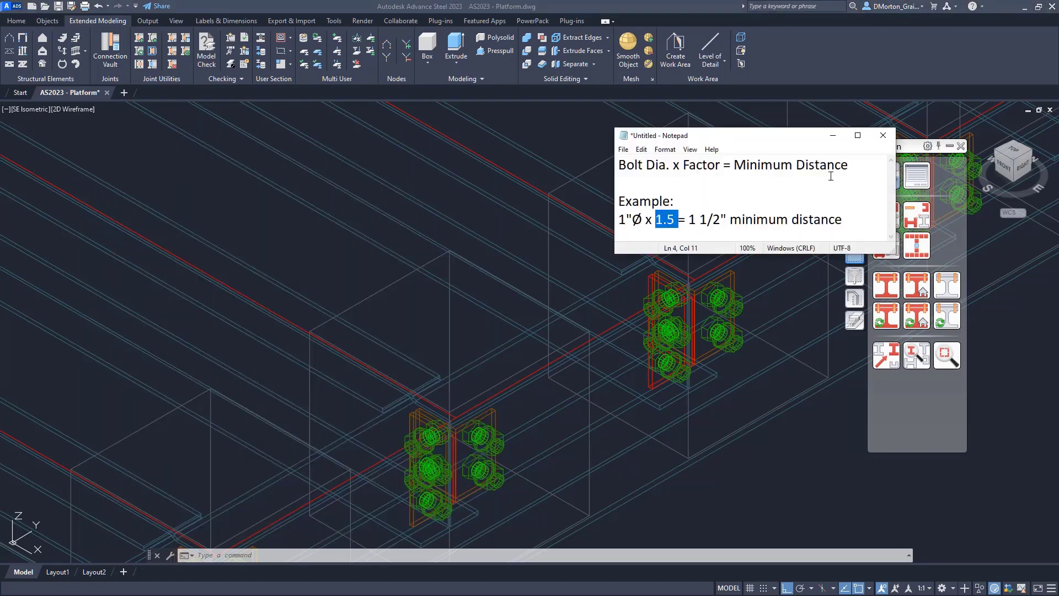
{"action": "left_click", "coordinate": [543, 142]}
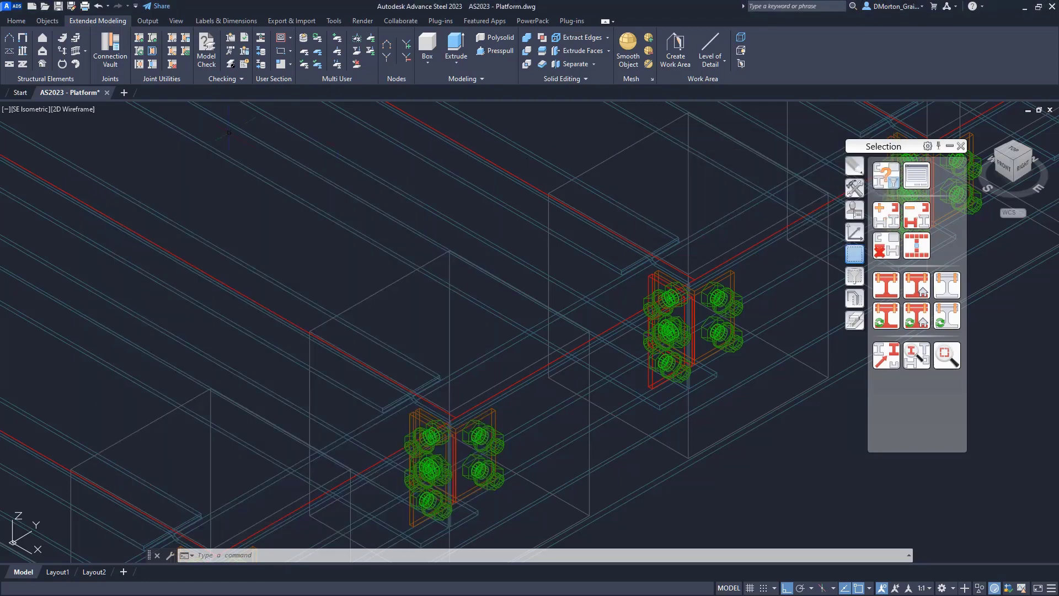
{"action": "left_click", "coordinate": [16, 20]}
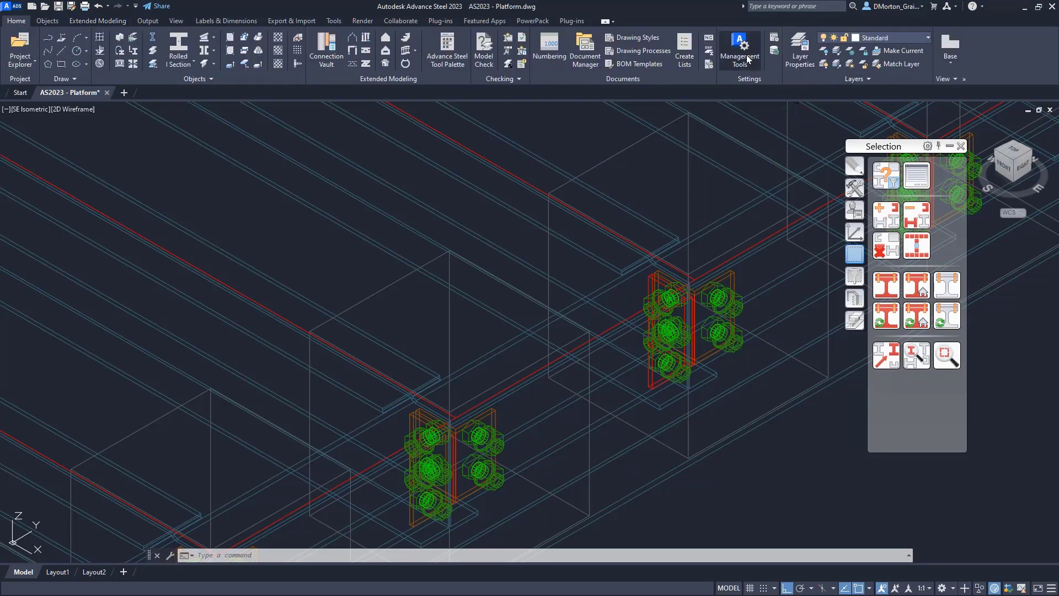
{"action": "left_click", "coordinate": [748, 58]}
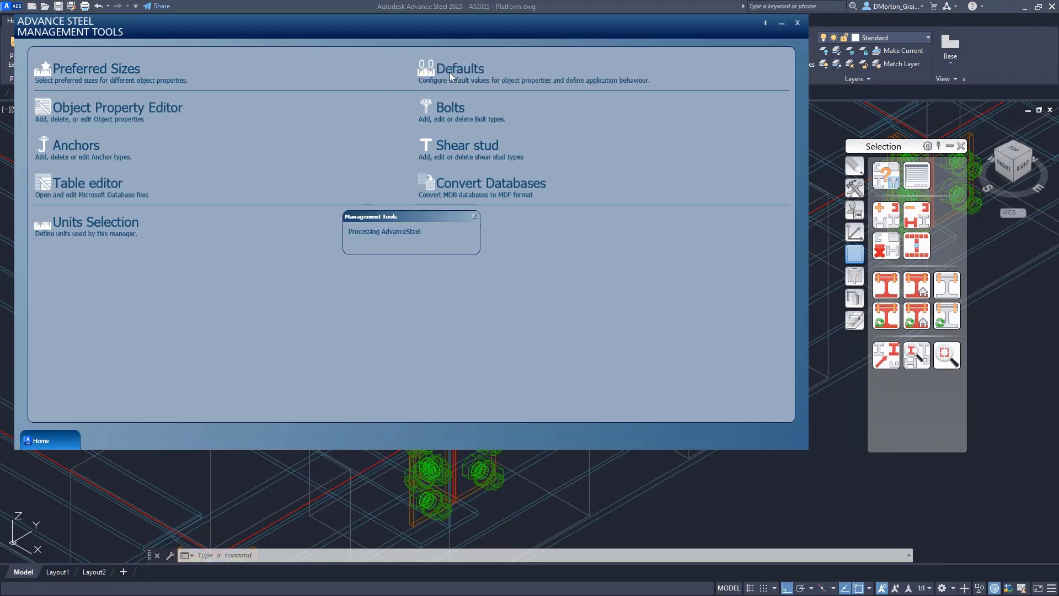
{"action": "left_click", "coordinate": [451, 70]}
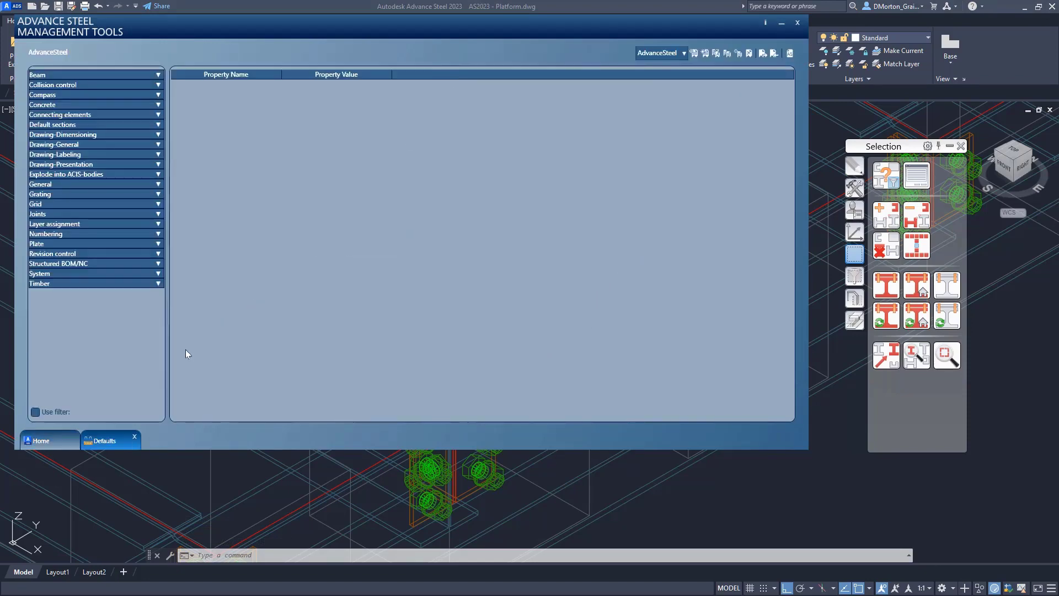
- Filter settings on 'factor' in Short and Long Text and show Joints > General hole distance defaults
{"action": "left_click", "coordinate": [36, 413]}
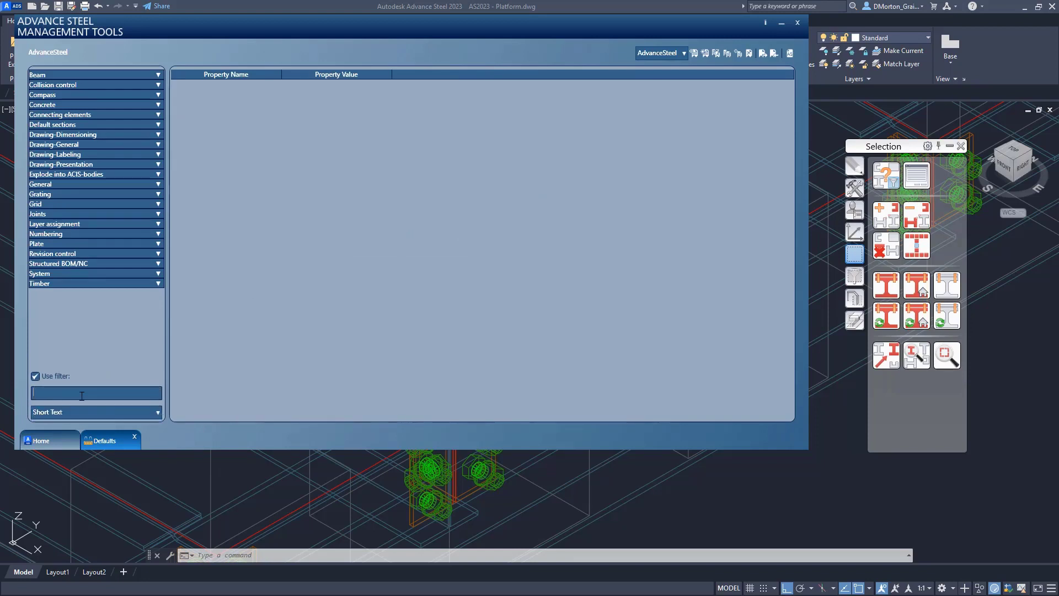
{"action": "type", "text": "lfactor"}
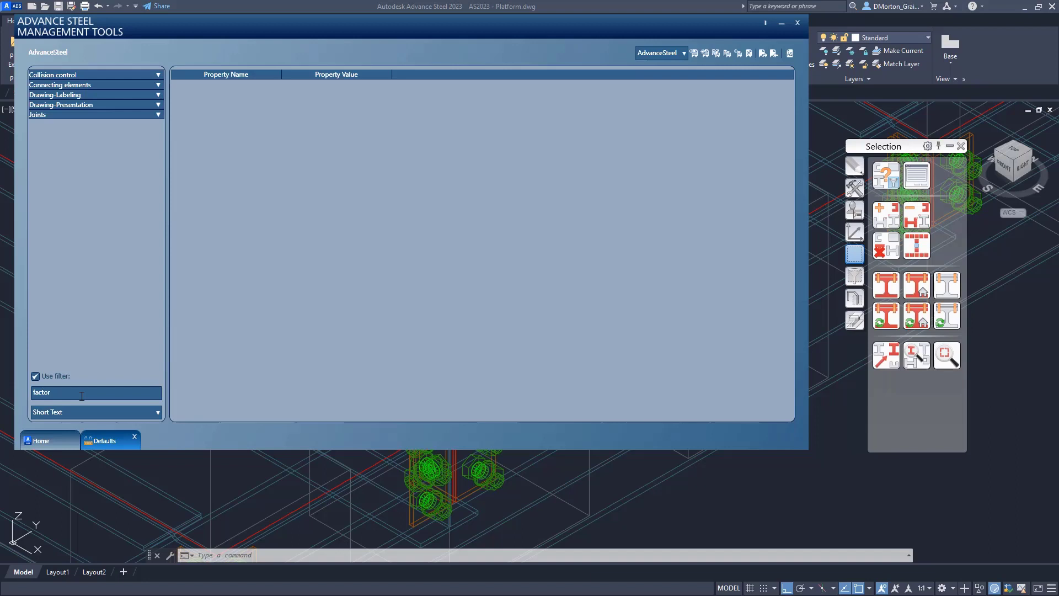
{"action": "left_click", "coordinate": [152, 412]}
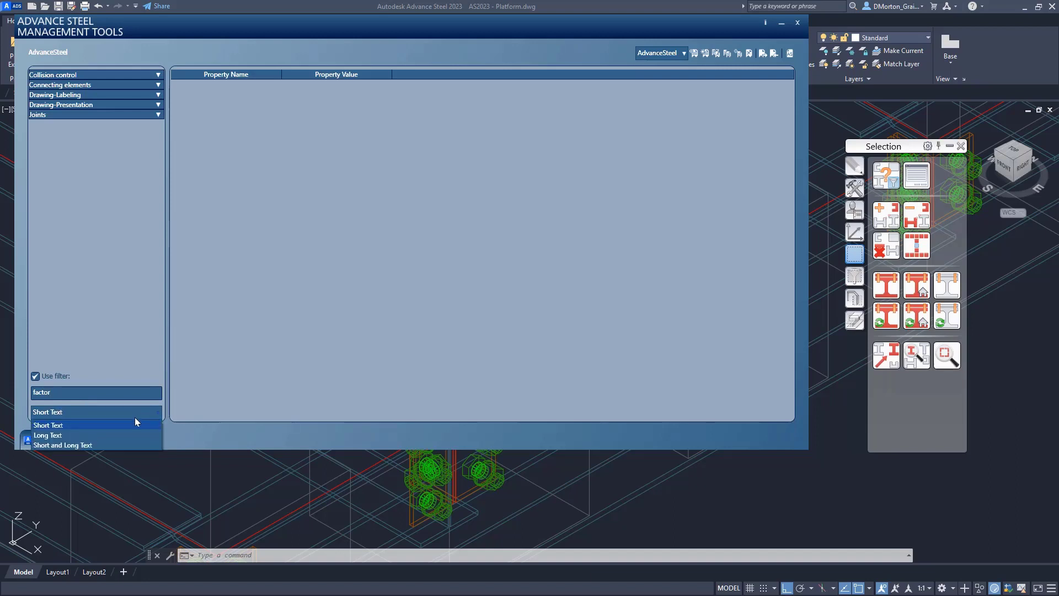
{"action": "left_click", "coordinate": [122, 445]}
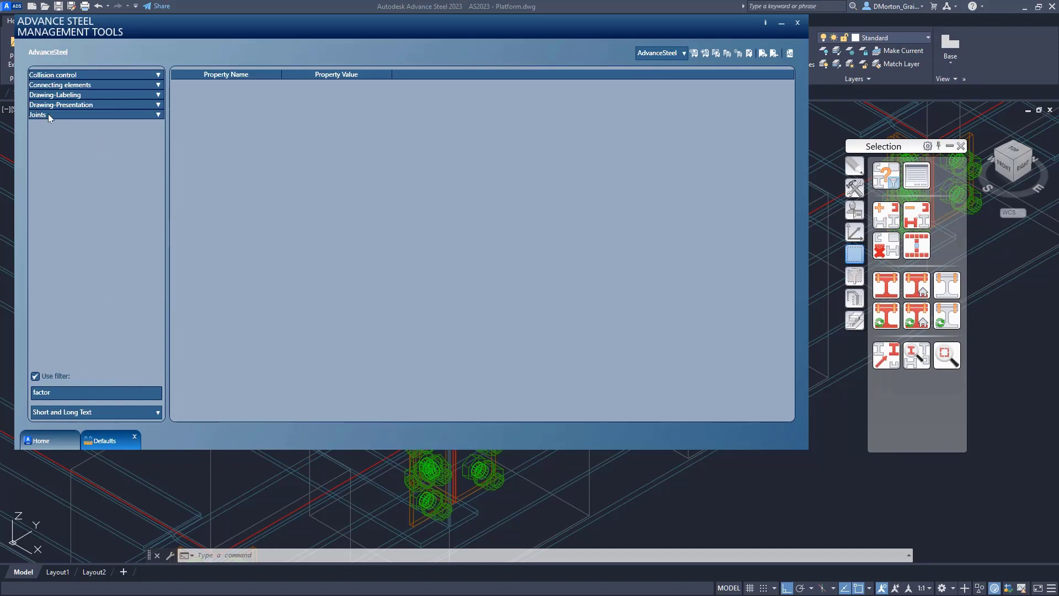
{"action": "left_click", "coordinate": [157, 115]}
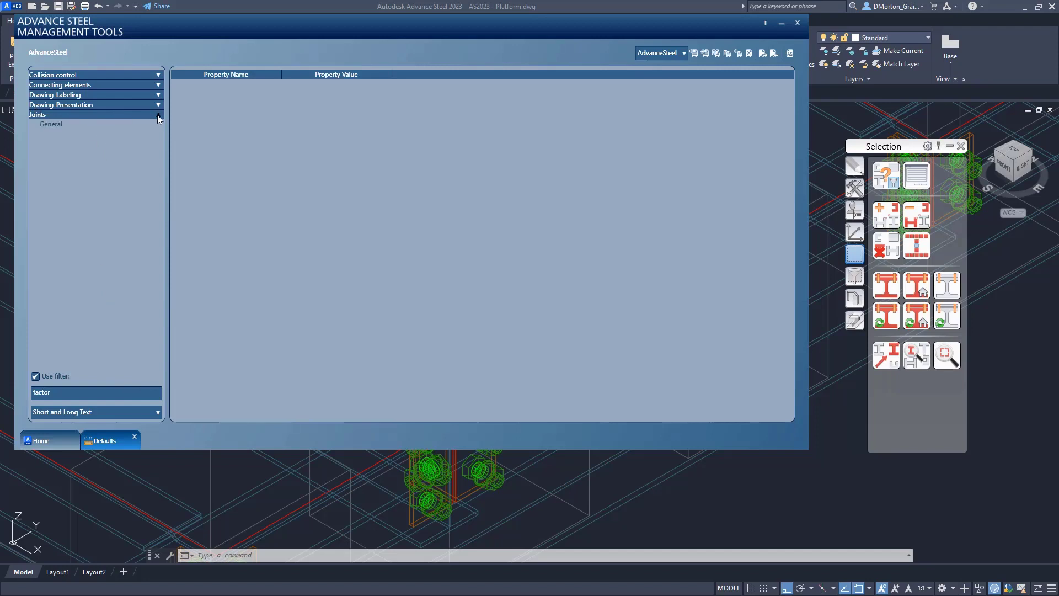
{"action": "left_click", "coordinate": [51, 121]}
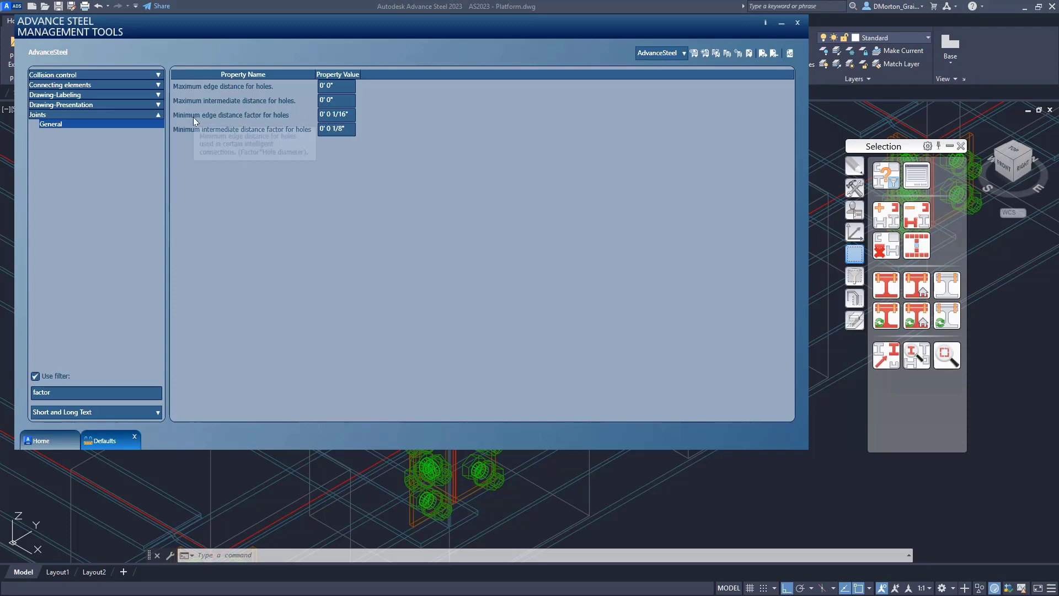
{"action": "double_click", "coordinate": [328, 87]}
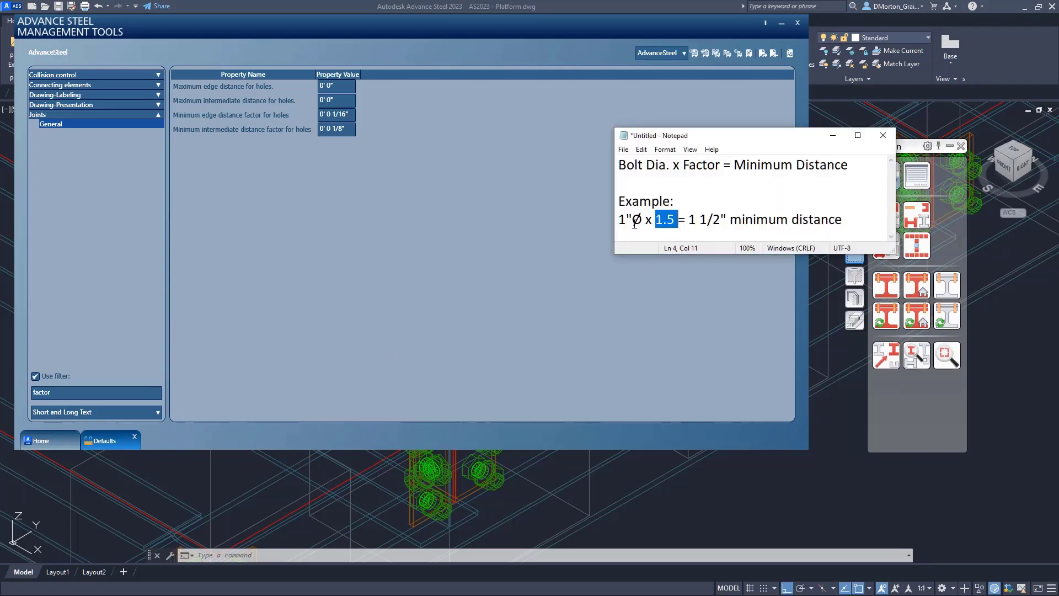
{"action": "left_click", "coordinate": [662, 219]}
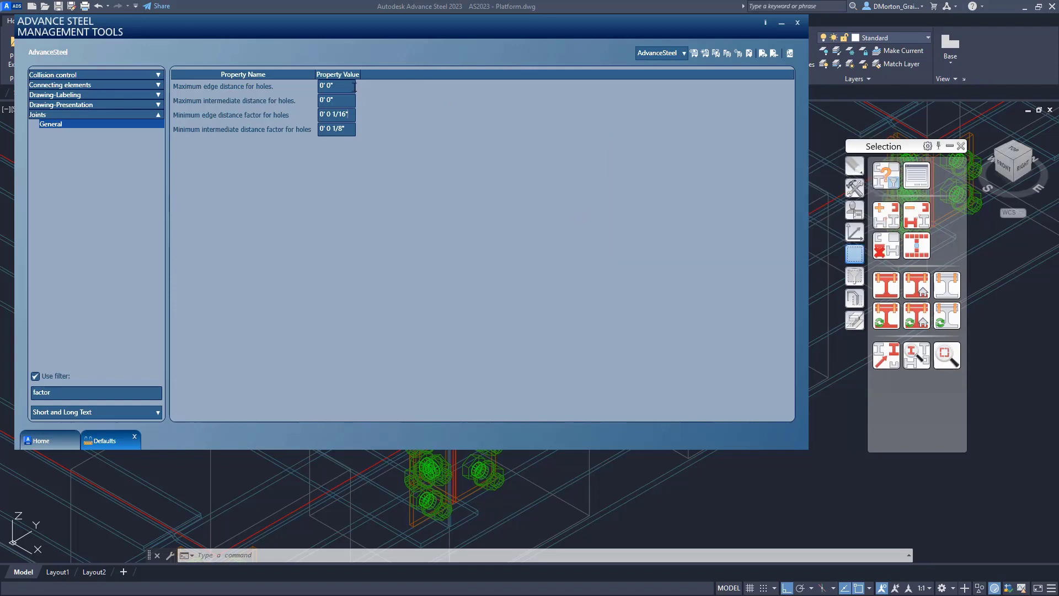
{"action": "left_click", "coordinate": [348, 115]}
- Filter on Short Text, view Collision control > General bolt and nut factors, then return to the overview
{"action": "left_click", "coordinate": [75, 414]}
{"action": "left_click", "coordinate": [71, 426]}
{"action": "left_click", "coordinate": [157, 75]}
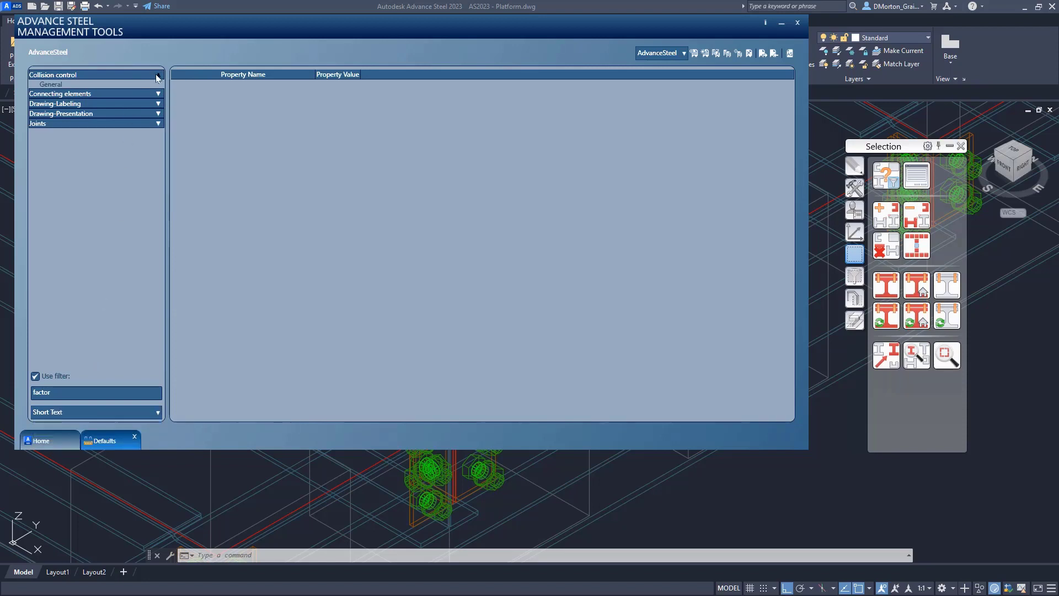
{"action": "left_click", "coordinate": [89, 84]}
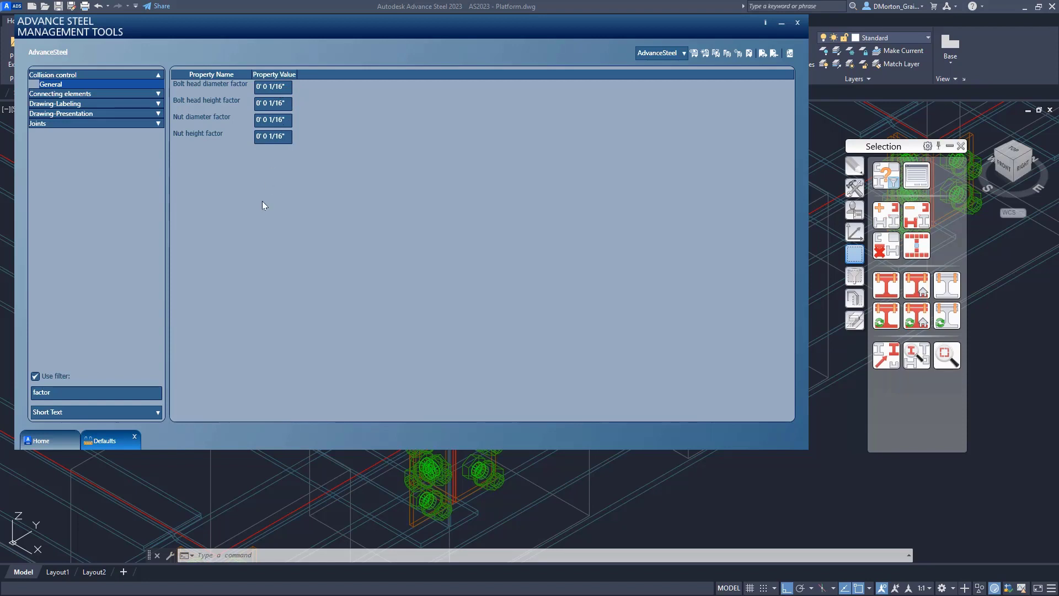
{"action": "left_click", "coordinate": [43, 439]}
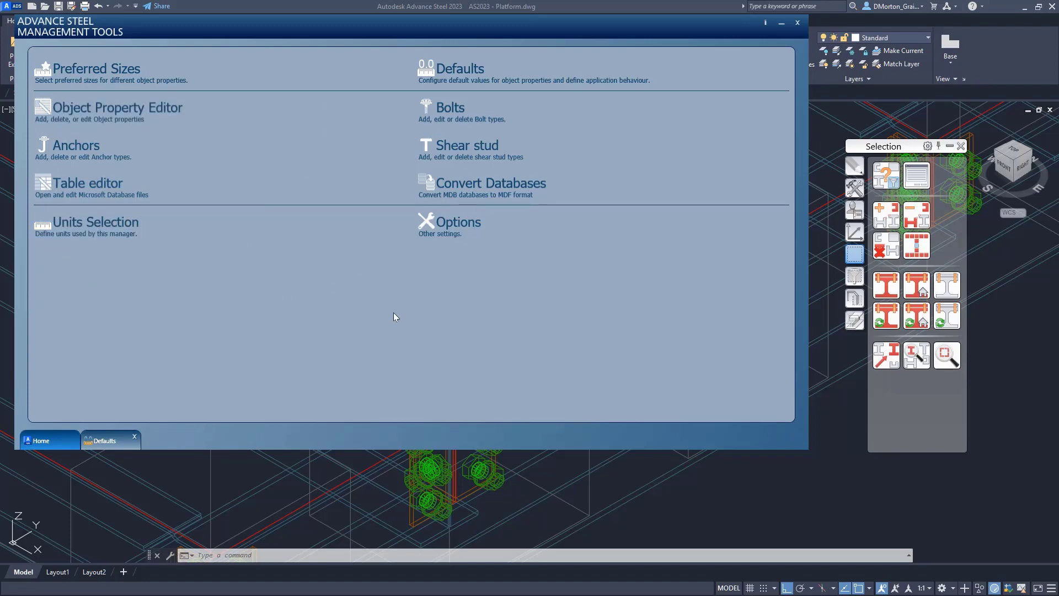
- Set length units to Millimeter, Decimal format, 0.00 precision, apply and acknowledge the notice
{"action": "left_click", "coordinate": [122, 234]}
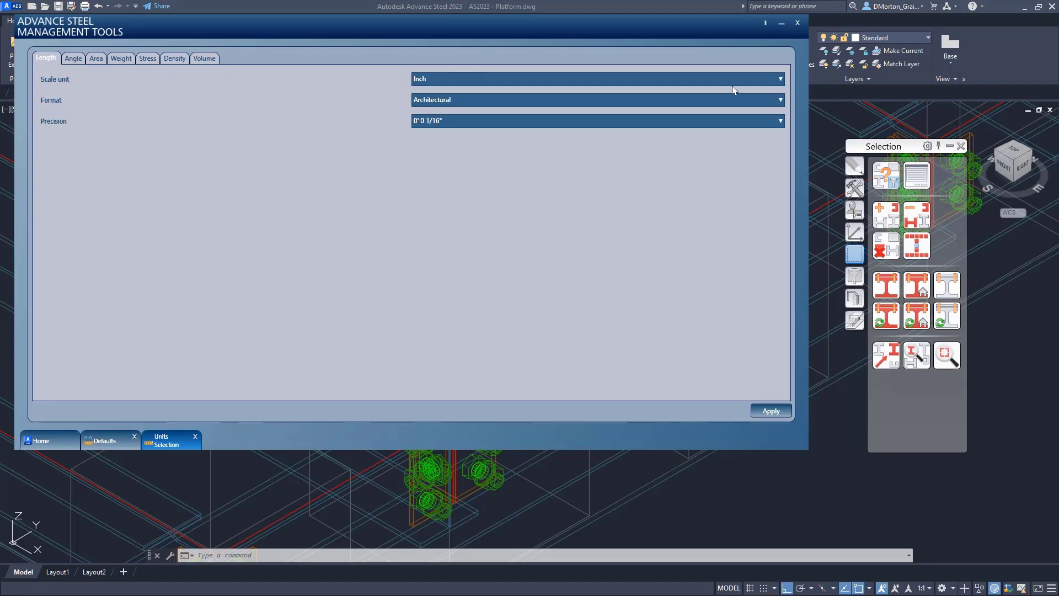
{"action": "left_click", "coordinate": [780, 78]}
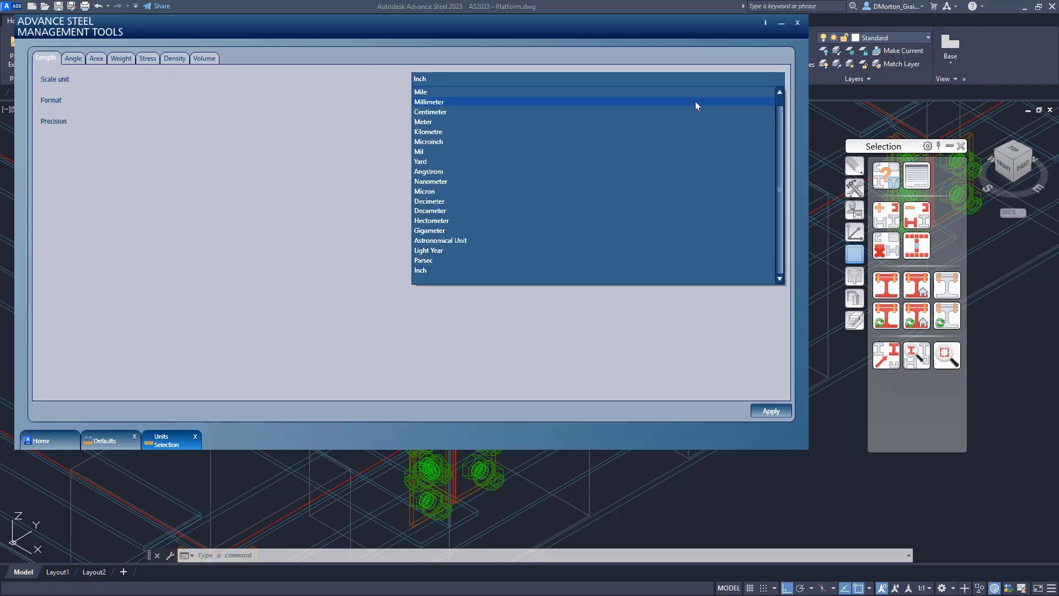
{"action": "left_click", "coordinate": [695, 101]}
{"action": "left_click", "coordinate": [778, 101]}
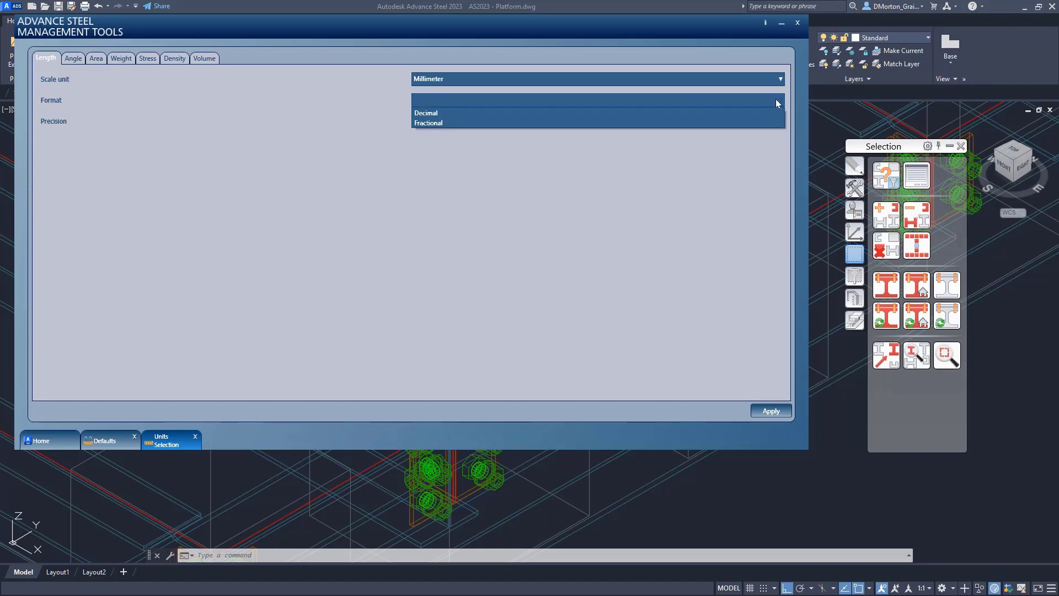
{"action": "left_click", "coordinate": [782, 121]}
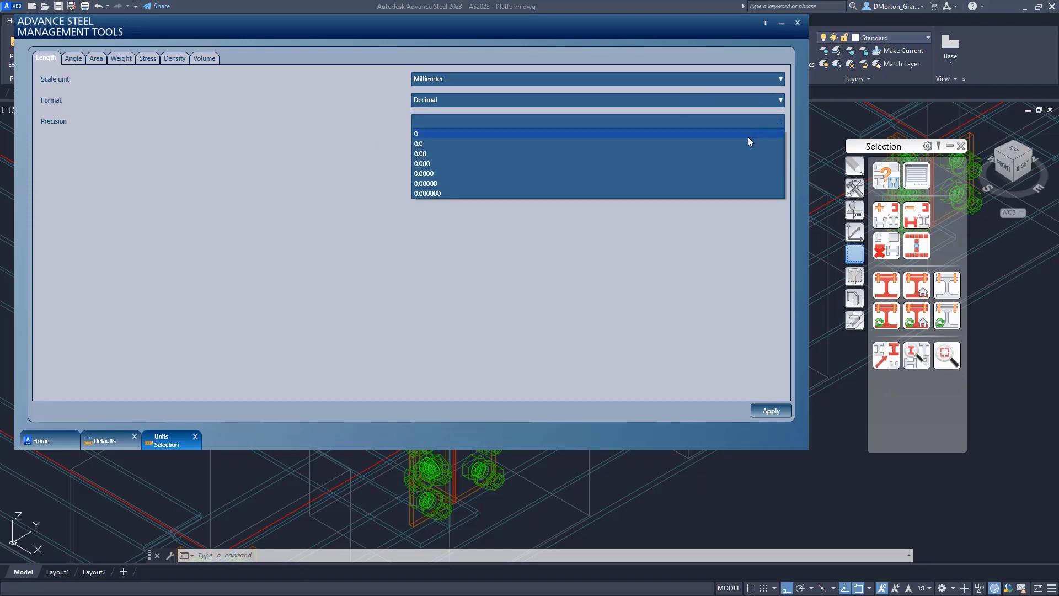
{"action": "left_click", "coordinate": [739, 145]}
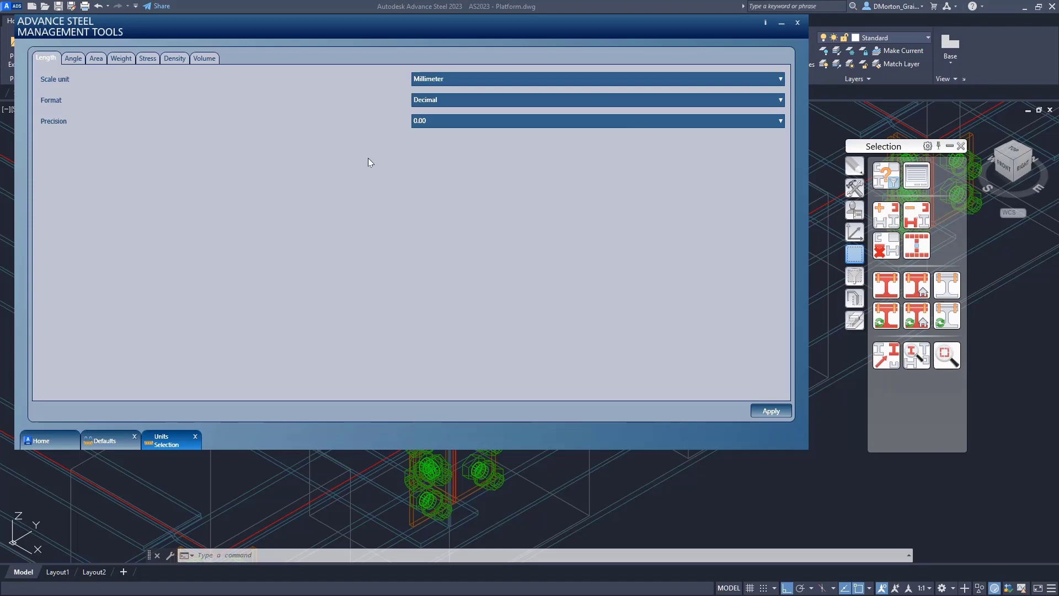
{"action": "left_click", "coordinate": [771, 412]}
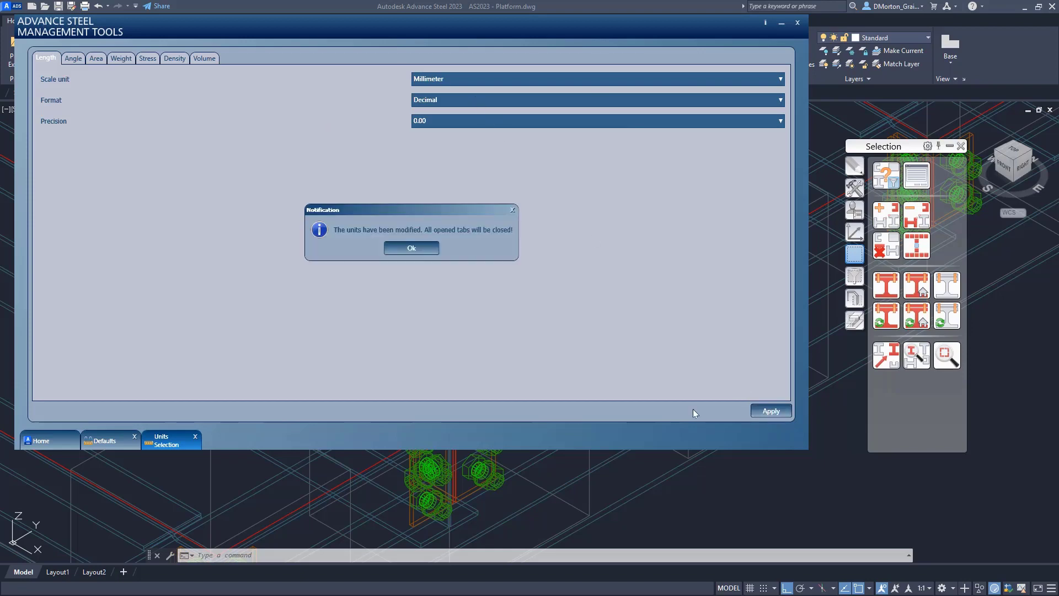
{"action": "left_click", "coordinate": [417, 249]}
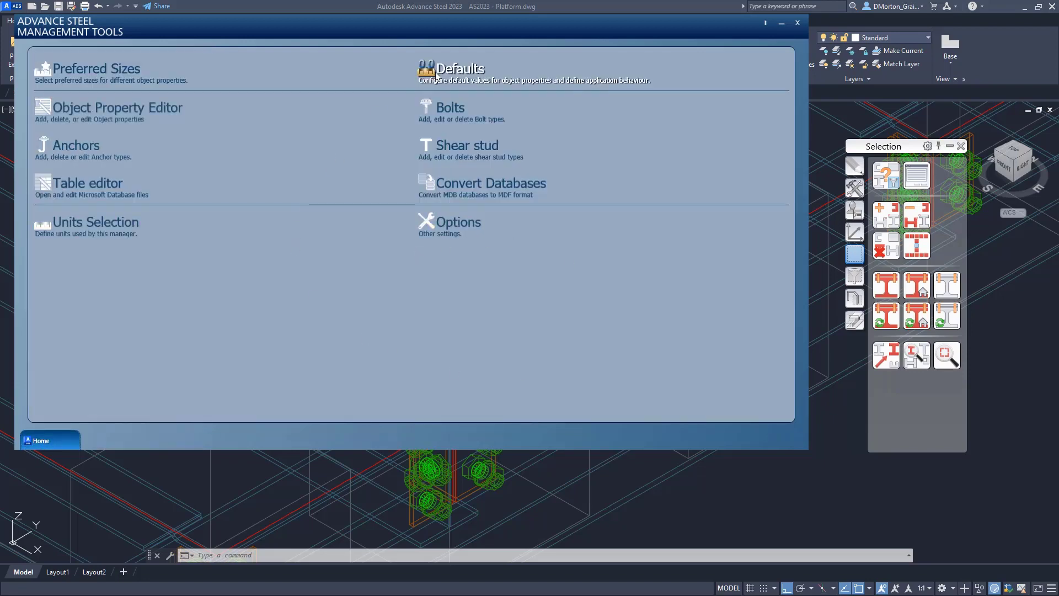
- Reopen Defaults filtered on 'factor' in Short and Long Text and show Joints > General properties
{"action": "left_click", "coordinate": [456, 70]}
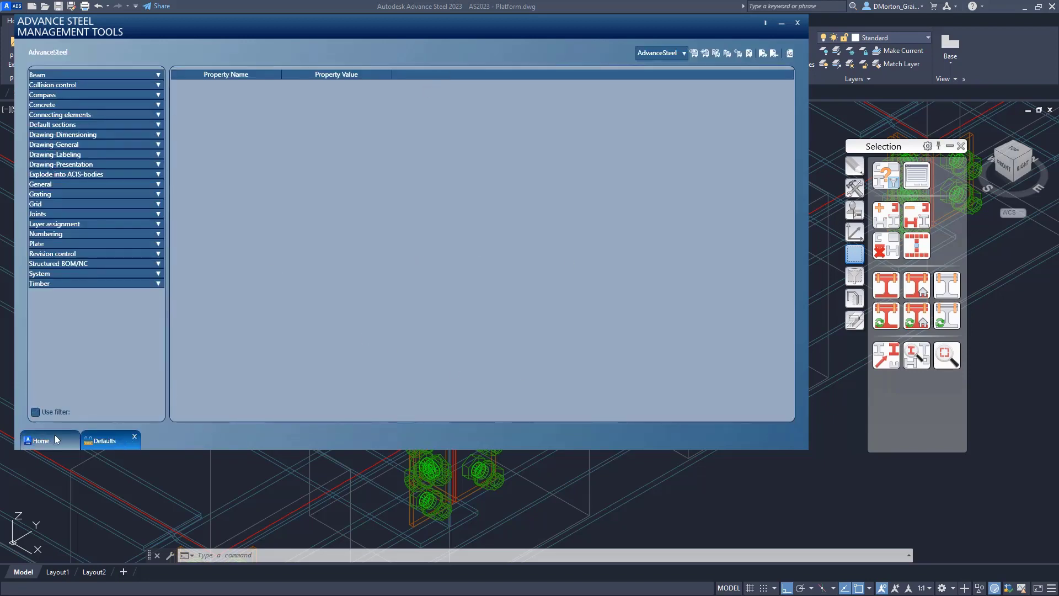
{"action": "left_click", "coordinate": [34, 413]}
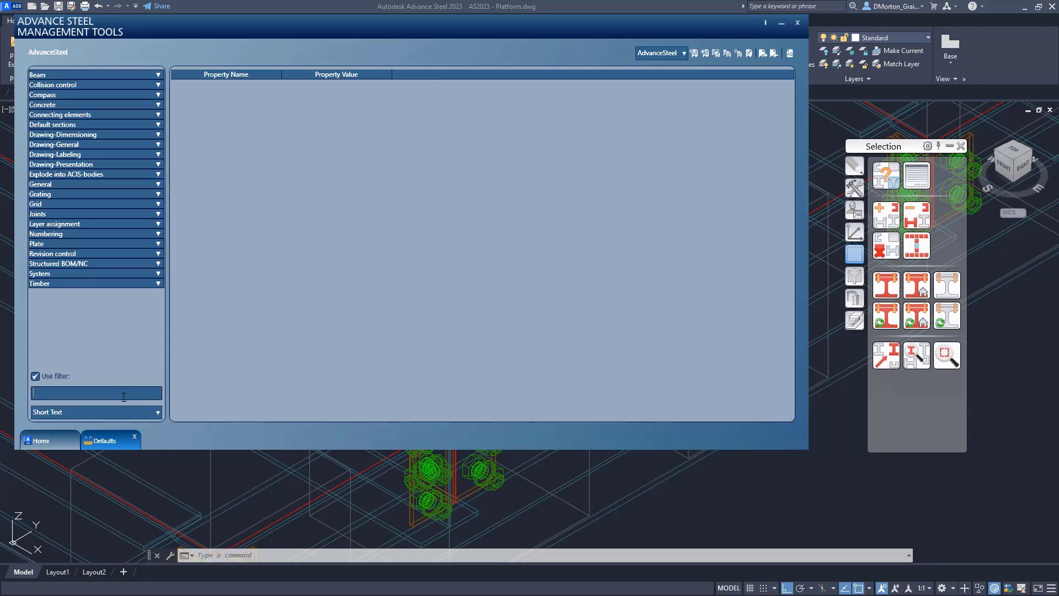
{"action": "type", "text": "factor"}
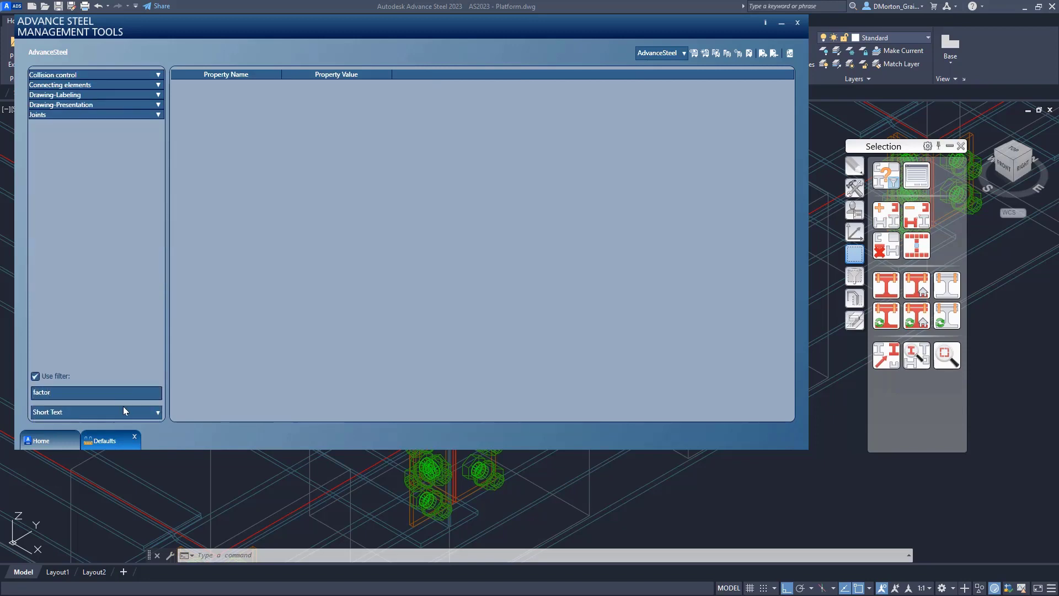
{"action": "left_click", "coordinate": [151, 410]}
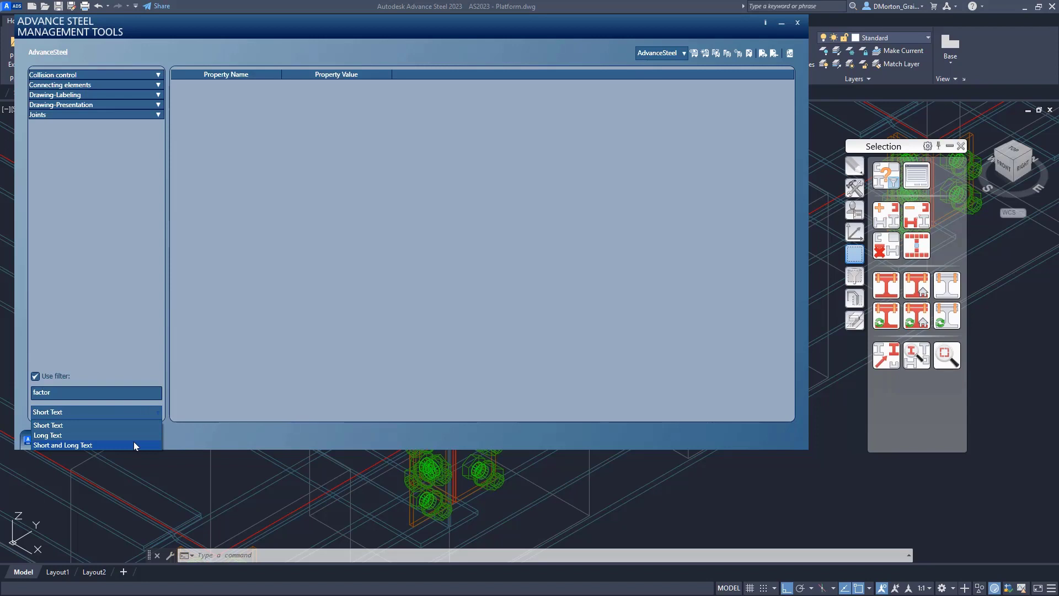
{"action": "left_click", "coordinate": [140, 431]}
{"action": "left_click", "coordinate": [156, 115]}
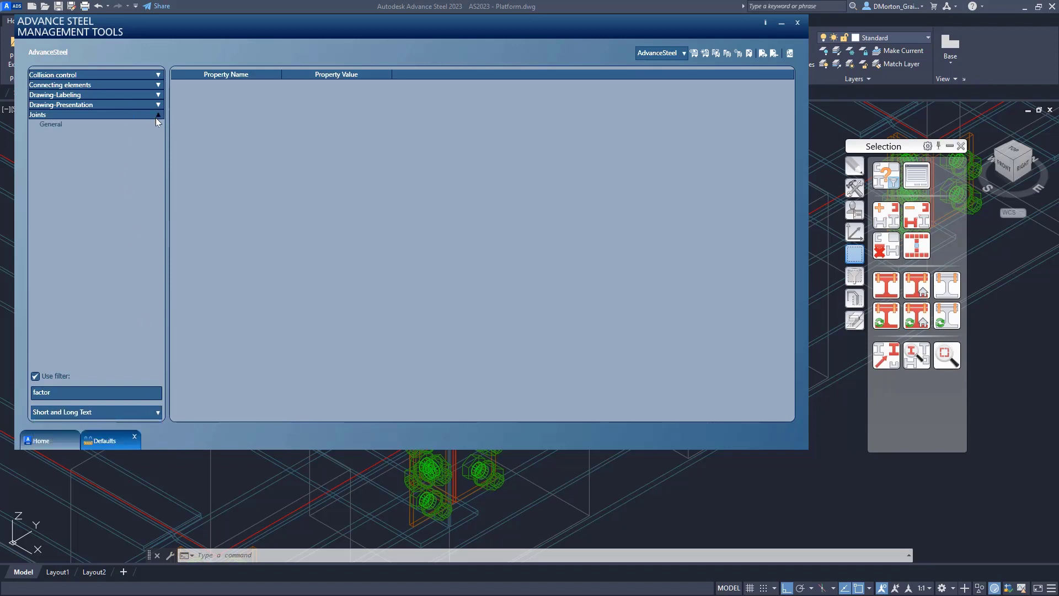
{"action": "left_click", "coordinate": [74, 123]}
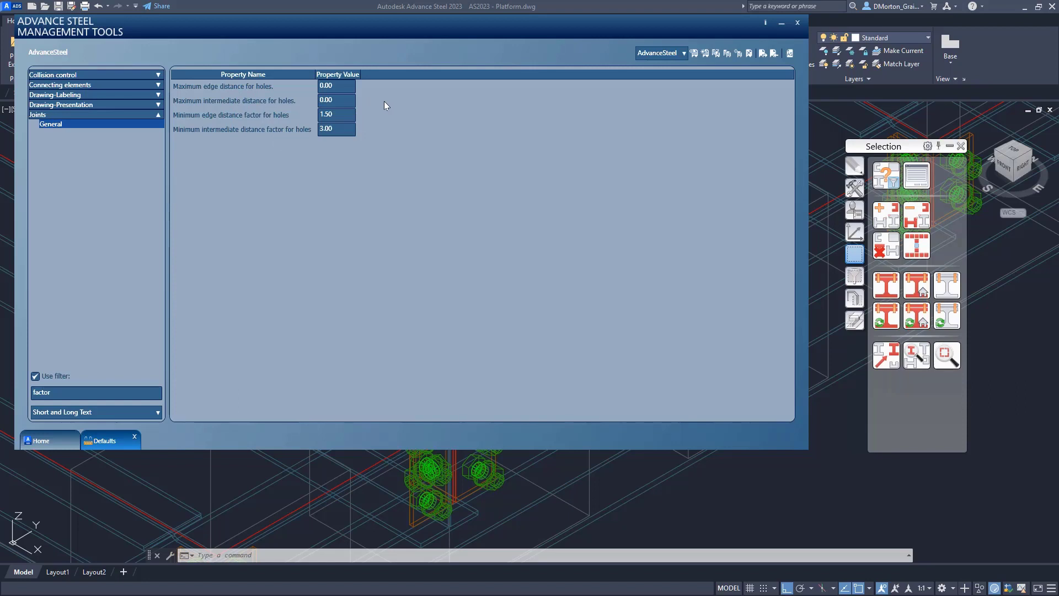
{"action": "left_click_drag", "start_coordinate": [354, 86], "coordinate": [315, 86]}
{"action": "left_click_drag", "start_coordinate": [347, 116], "coordinate": [316, 117]}
{"action": "left_click", "coordinate": [342, 114]}
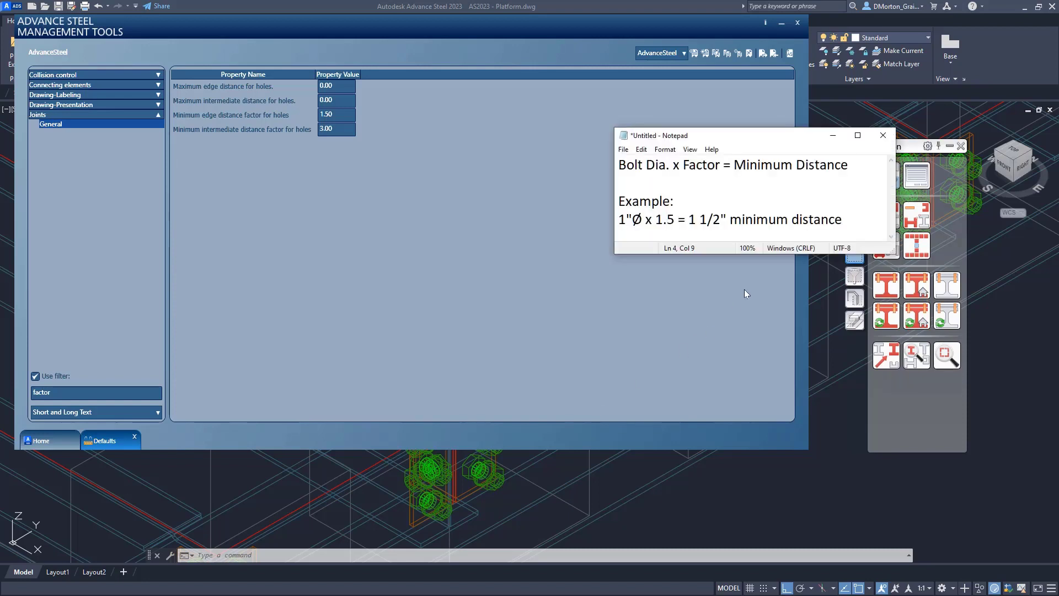
{"action": "left_click", "coordinate": [336, 116]}
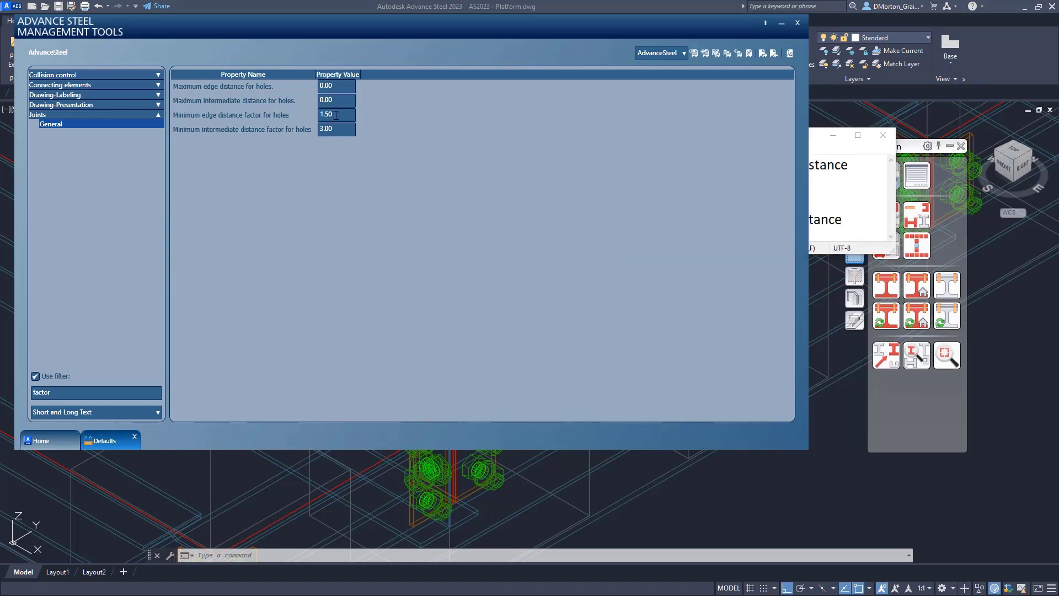
{"action": "left_click", "coordinate": [810, 199]}
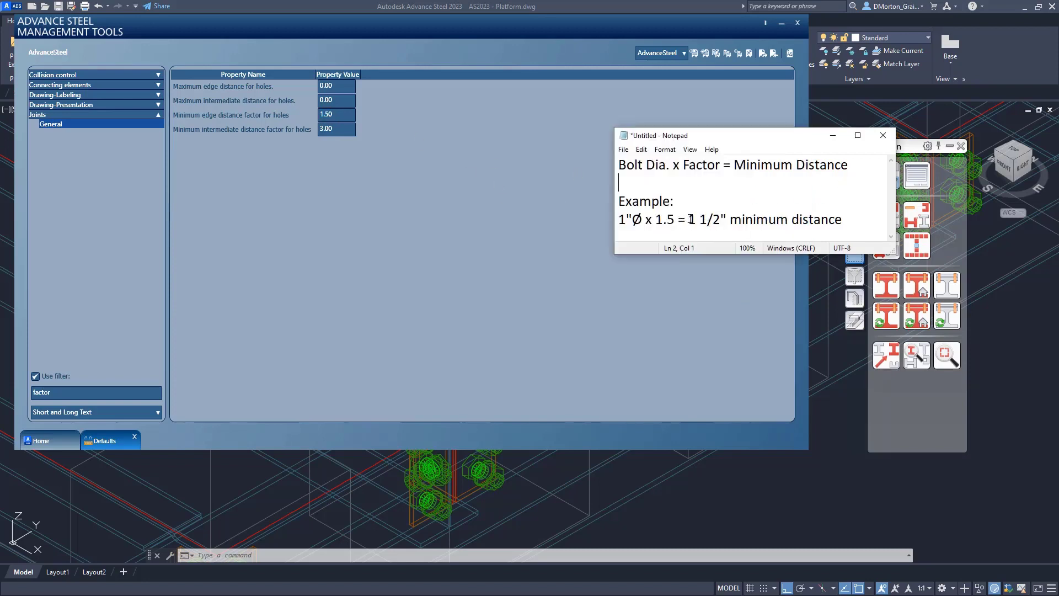
{"action": "left_click_drag", "start_coordinate": [689, 220], "coordinate": [844, 218]}
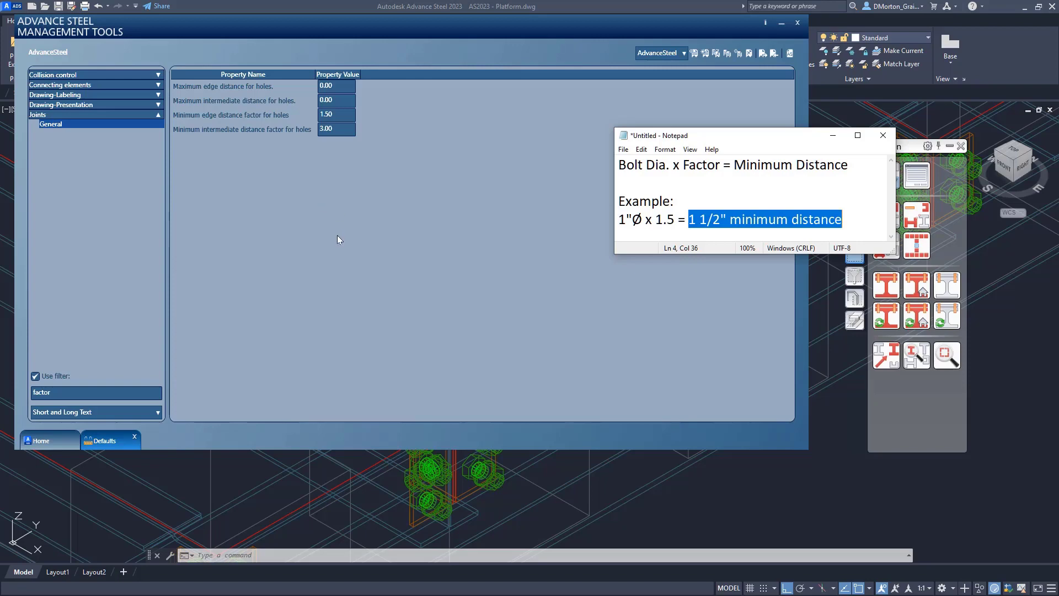
{"action": "left_click", "coordinate": [337, 129]}
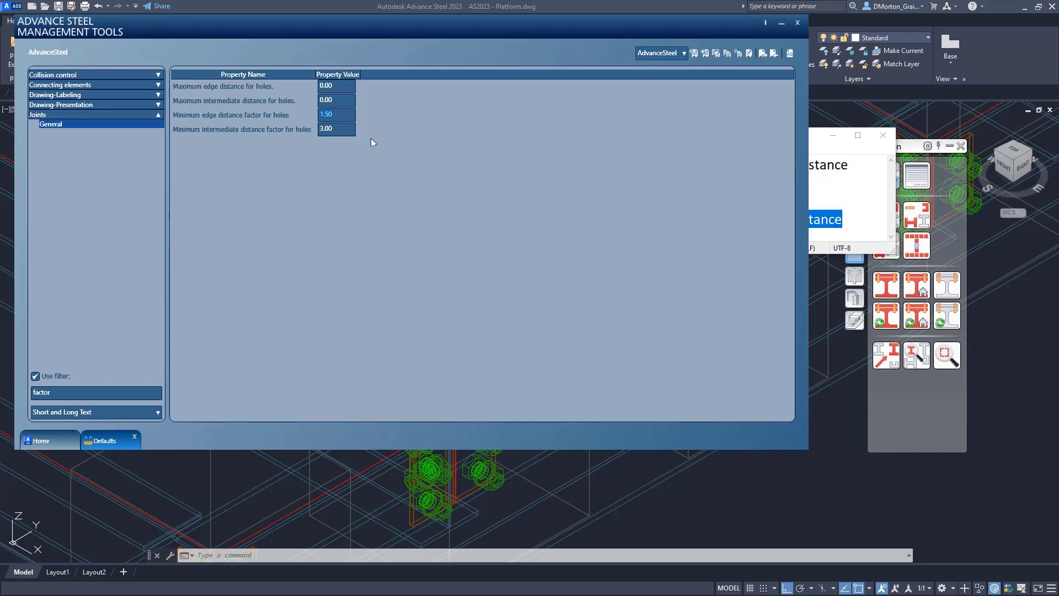
- Edit the minimum edge and minimum intermediate hole distance factors to 0.50 each
{"action": "left_click", "coordinate": [790, 56]}
{"action": "left_click", "coordinate": [345, 114]}
{"action": "left_click", "coordinate": [340, 129]}
{"action": "type", "text": "0.5"}
{"action": "double_click", "coordinate": [347, 130]}
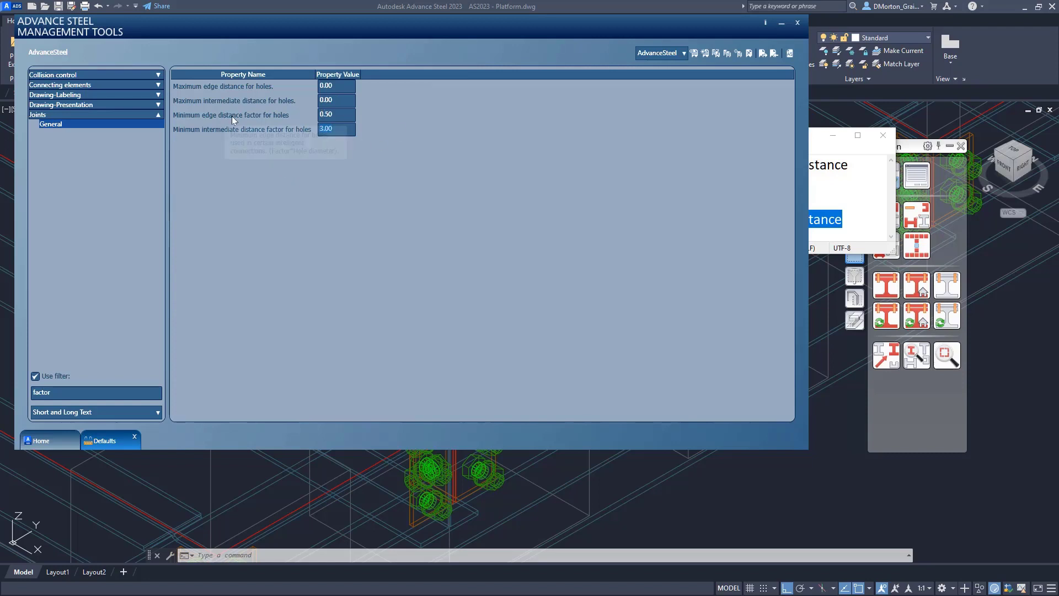
{"action": "key", "text": "Delete"}
{"action": "type", "text": ".5"}
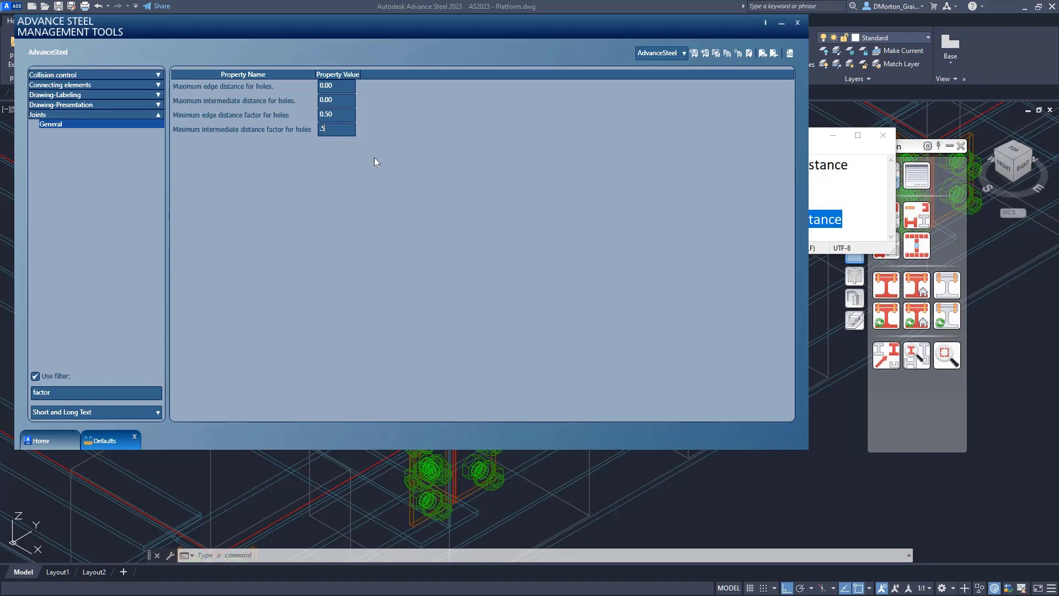
{"action": "left_click", "coordinate": [343, 114]}
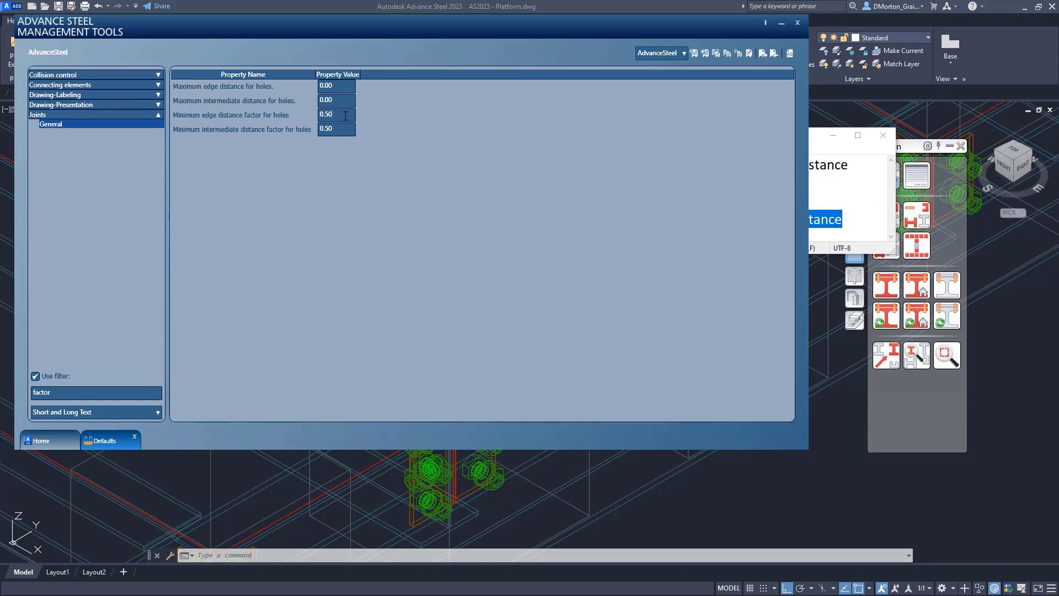
- Load the edited hole distance settings into the drawing and reload the latest defaults database
{"action": "left_click", "coordinate": [790, 54]}
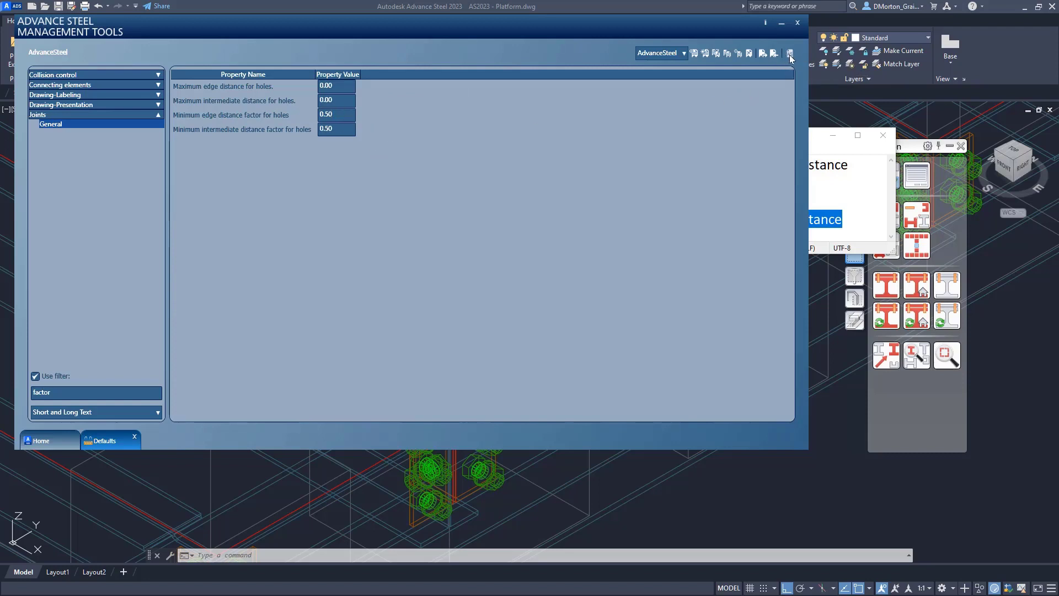
{"action": "left_click", "coordinate": [793, 515]}
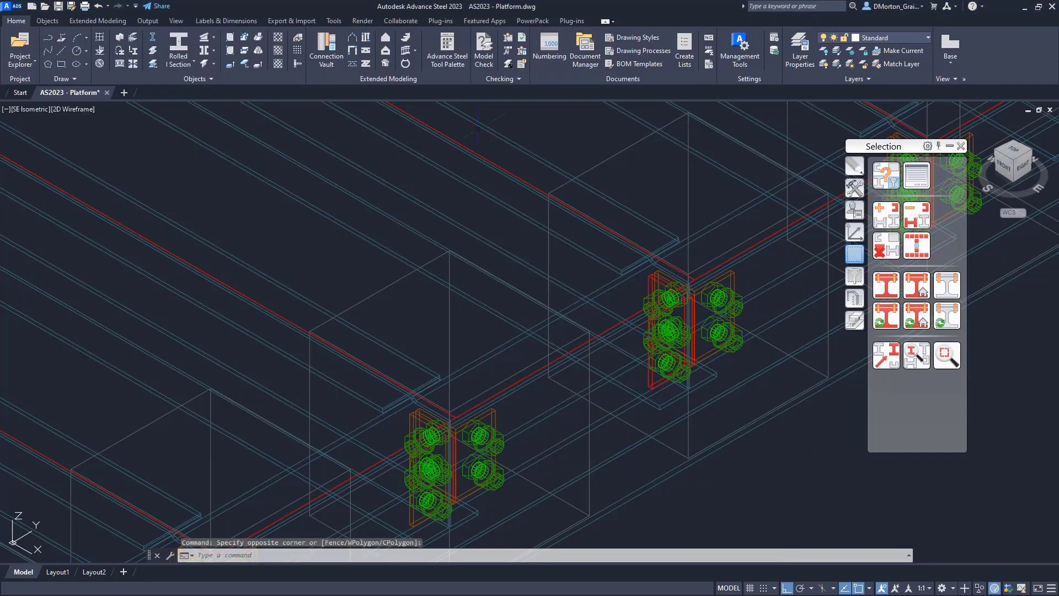
{"action": "left_click", "coordinate": [776, 56]}
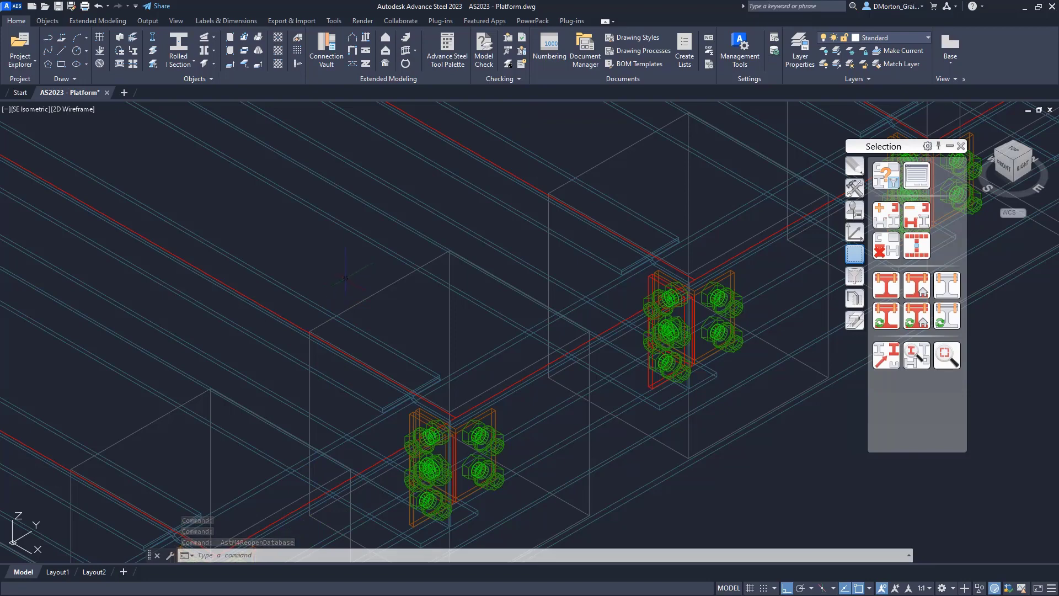
- Run a model check on the platform from Extended Modeling and review its notifications
{"action": "left_click", "coordinate": [97, 21]}
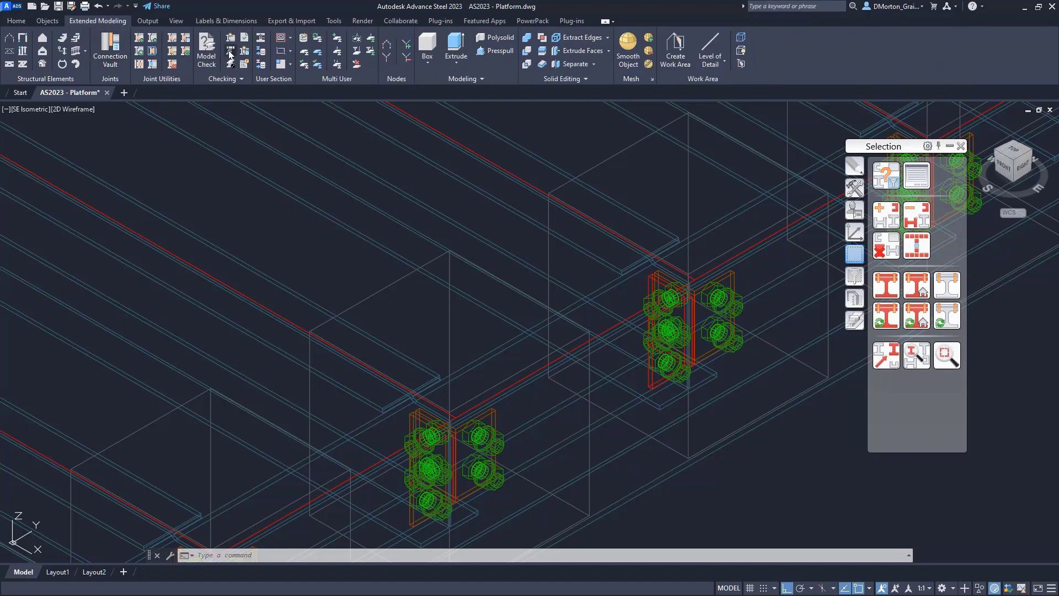
{"action": "left_click", "coordinate": [230, 56]}
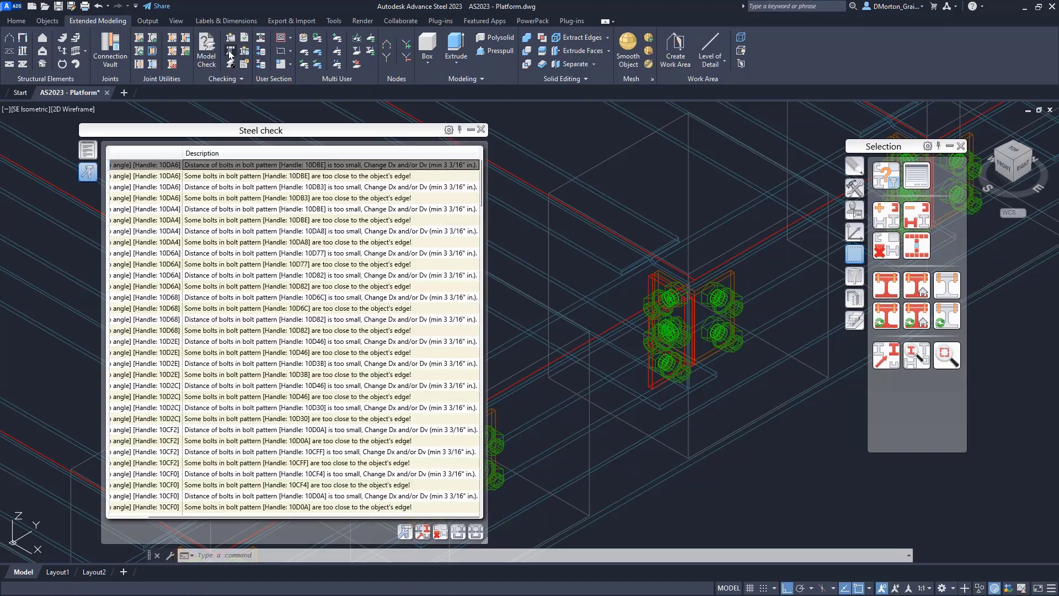
{"action": "left_click", "coordinate": [87, 149]}
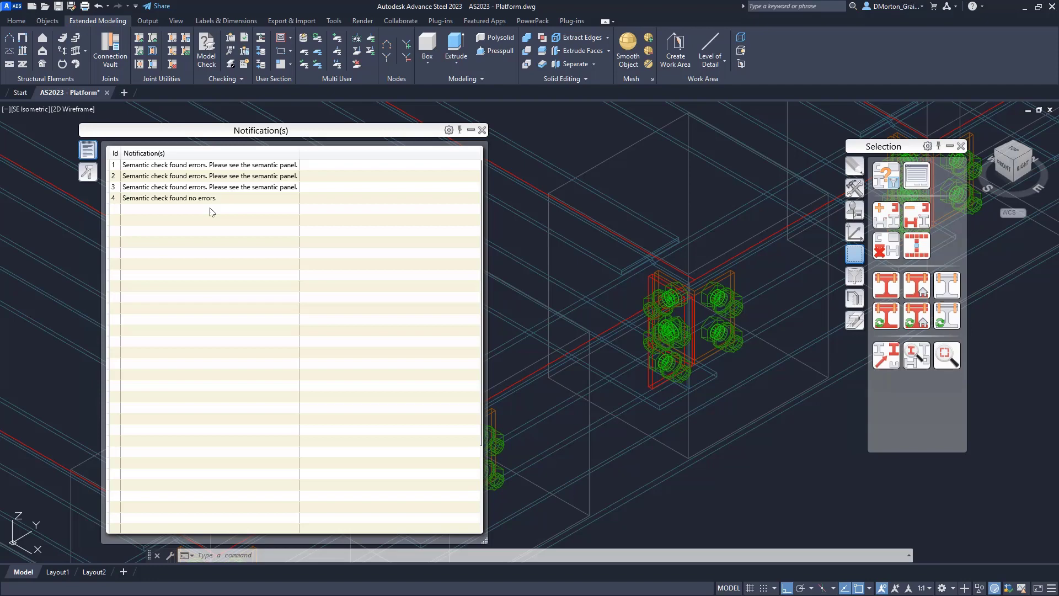
- Set the joint minimum edge distance factor to 1.50 and intermediate distance factor to 3.00
{"action": "left_click", "coordinate": [482, 130]}
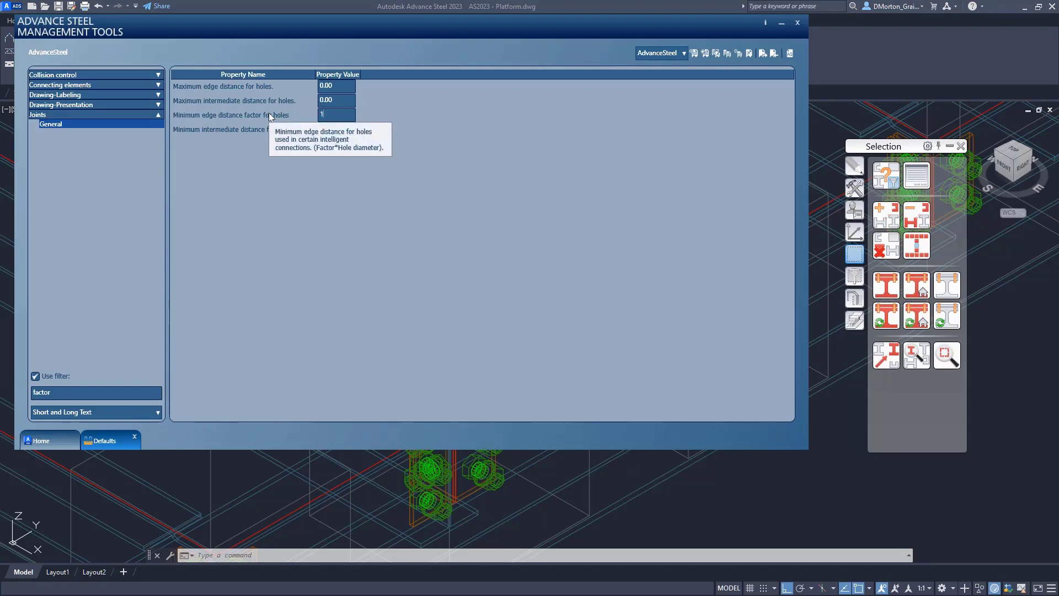
{"action": "type", "text": "1.5"}
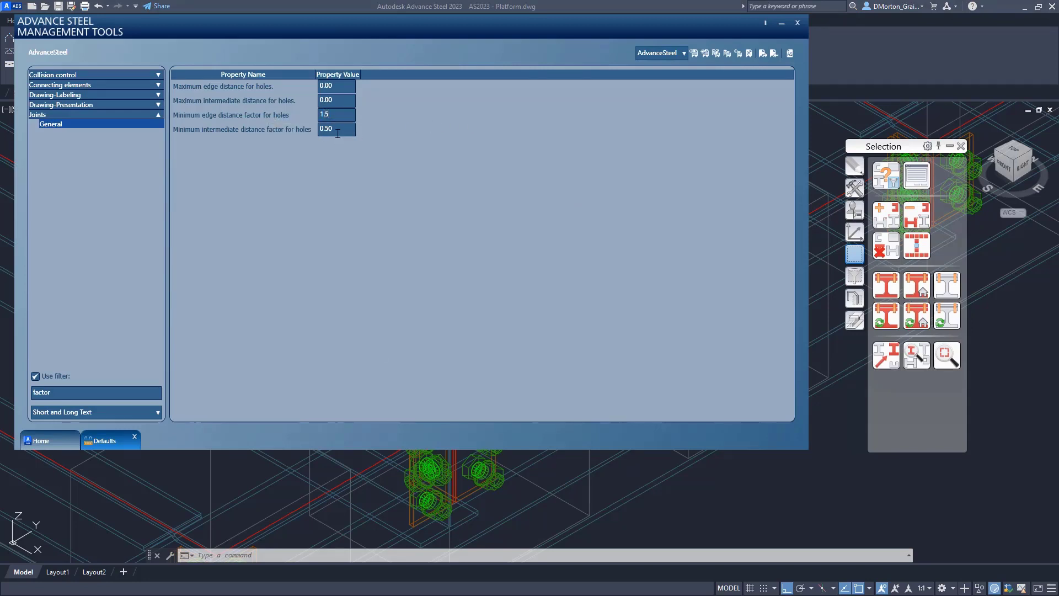
{"action": "left_click", "coordinate": [337, 129]}
{"action": "double_click", "coordinate": [338, 131]}
{"action": "type", "text": "3"}
{"action": "left_click", "coordinate": [334, 116]}
- Set length units to Inch, Architectural format, 1/16-inch precision and apply them
{"action": "left_click", "coordinate": [43, 436]}
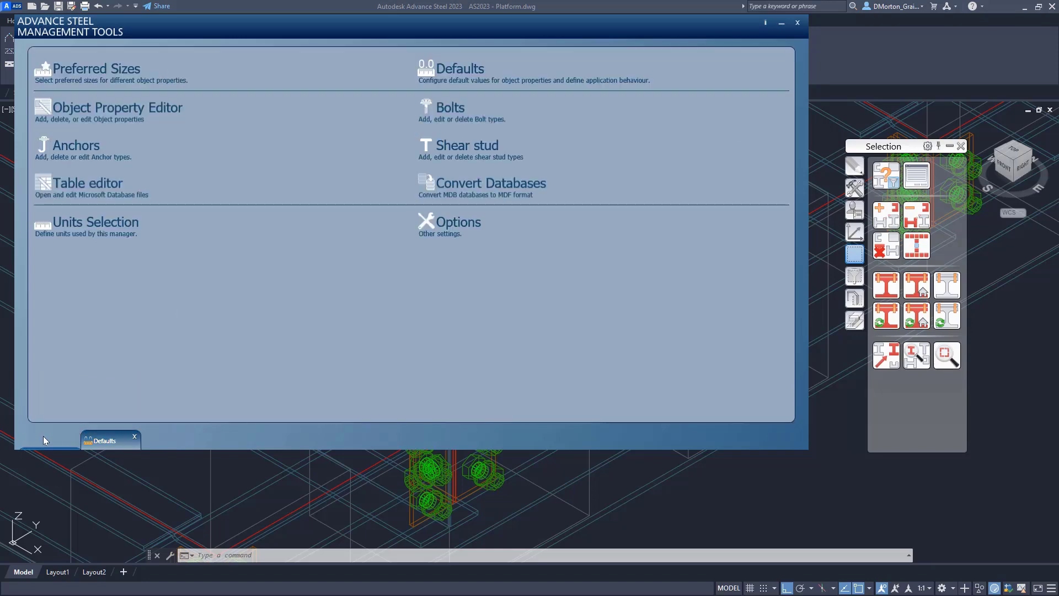
{"action": "left_click", "coordinate": [106, 232]}
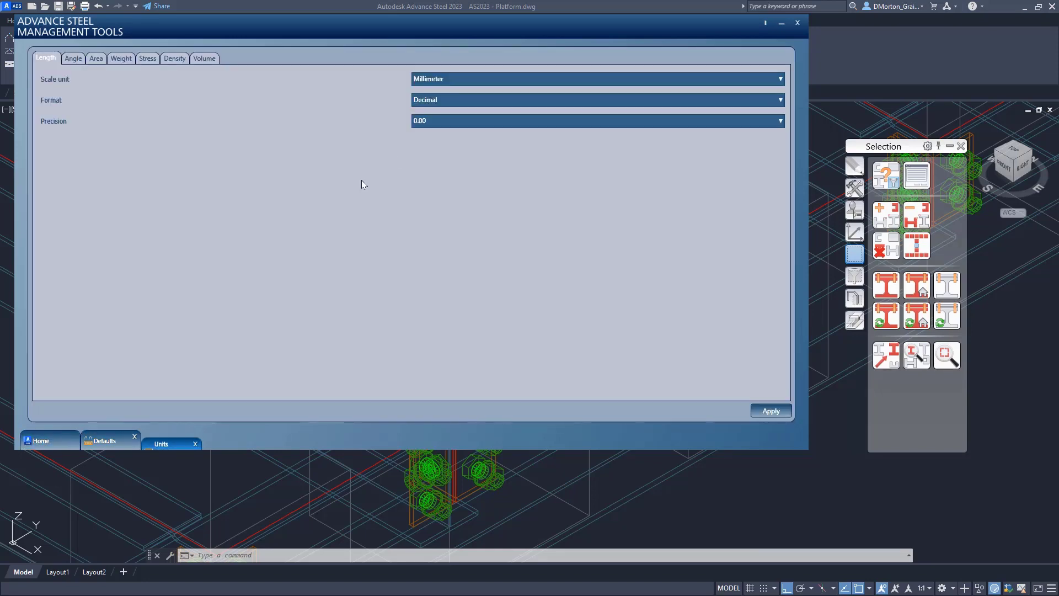
{"action": "left_click", "coordinate": [481, 81]}
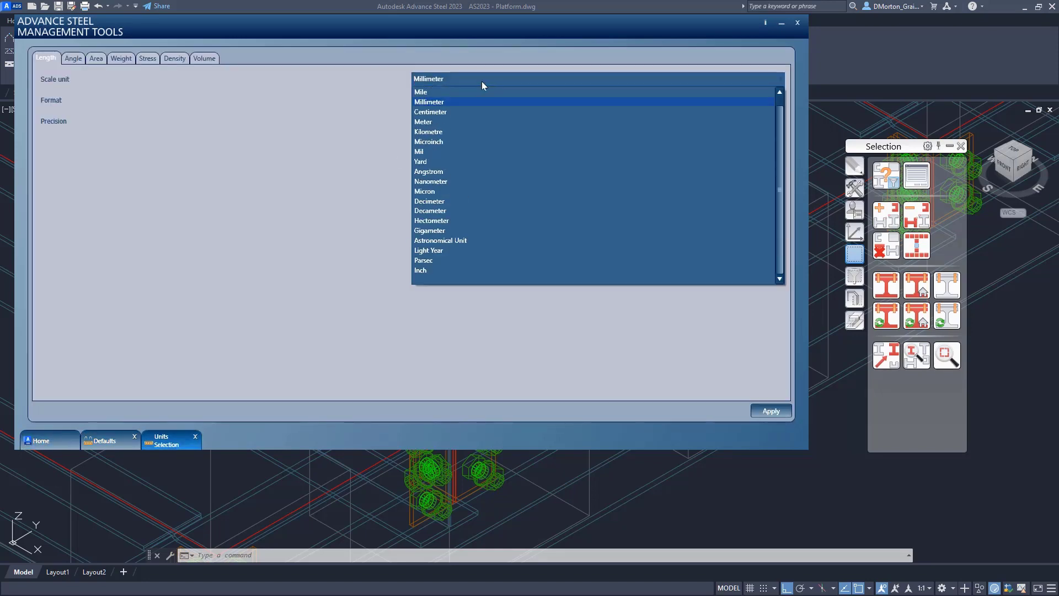
{"action": "left_click", "coordinate": [454, 272]}
{"action": "left_click", "coordinate": [459, 98]}
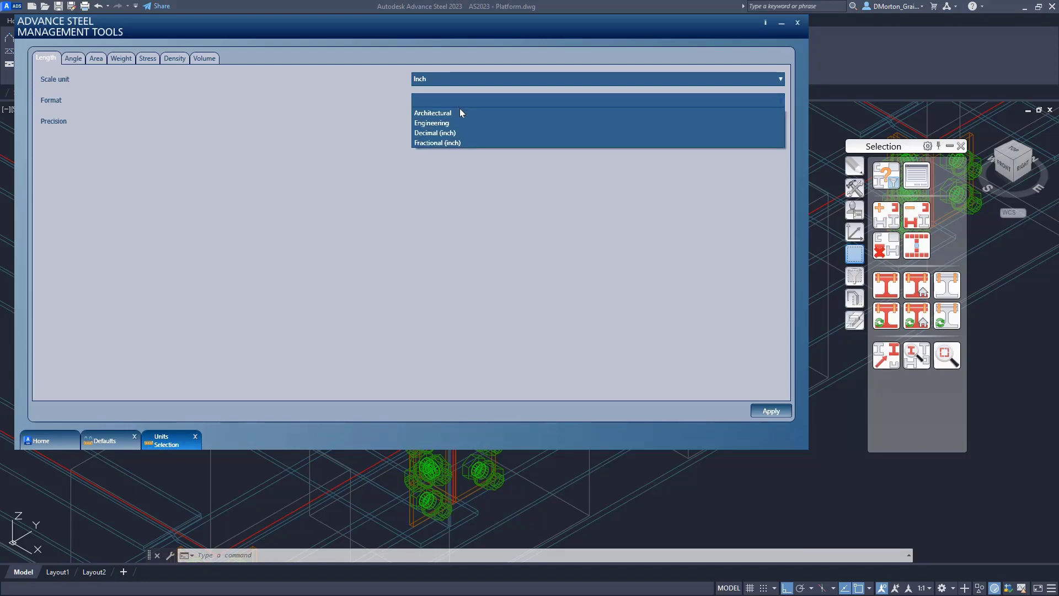
{"action": "left_click", "coordinate": [461, 114]}
{"action": "left_click", "coordinate": [464, 120]}
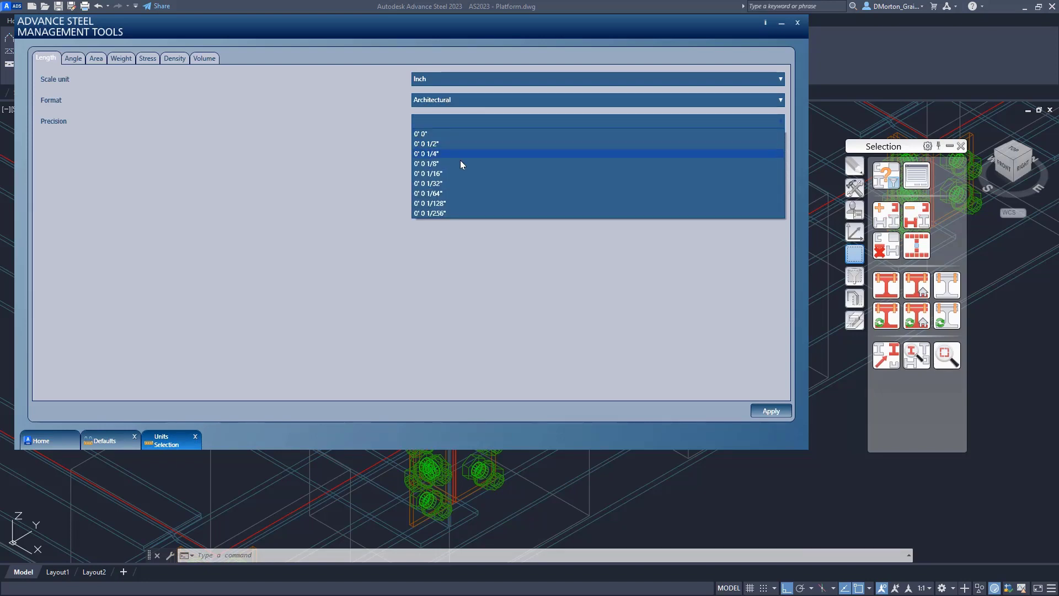
{"action": "left_click", "coordinate": [456, 178]}
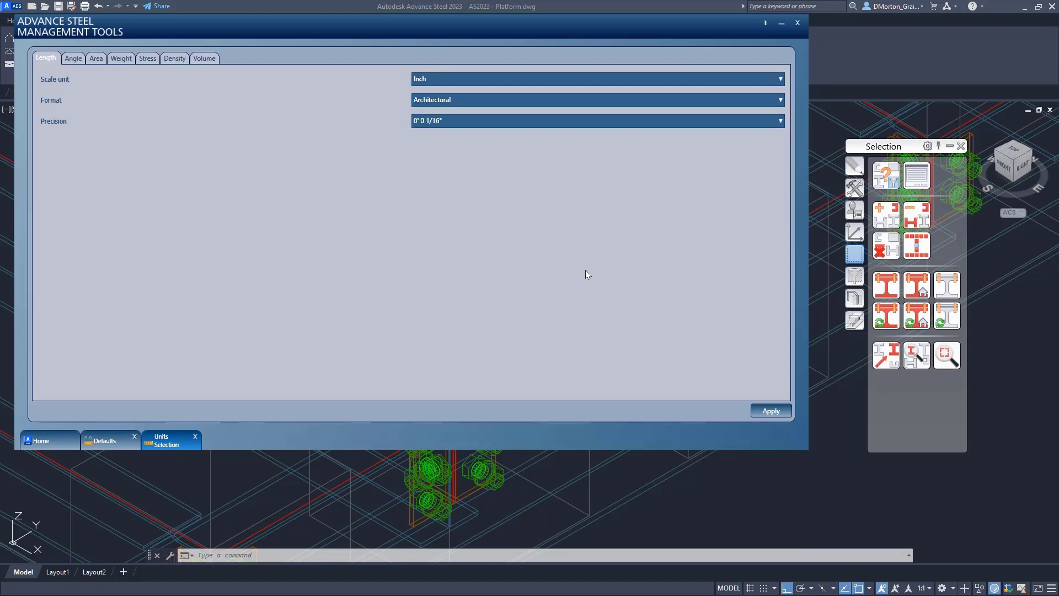
{"action": "left_click", "coordinate": [763, 410]}
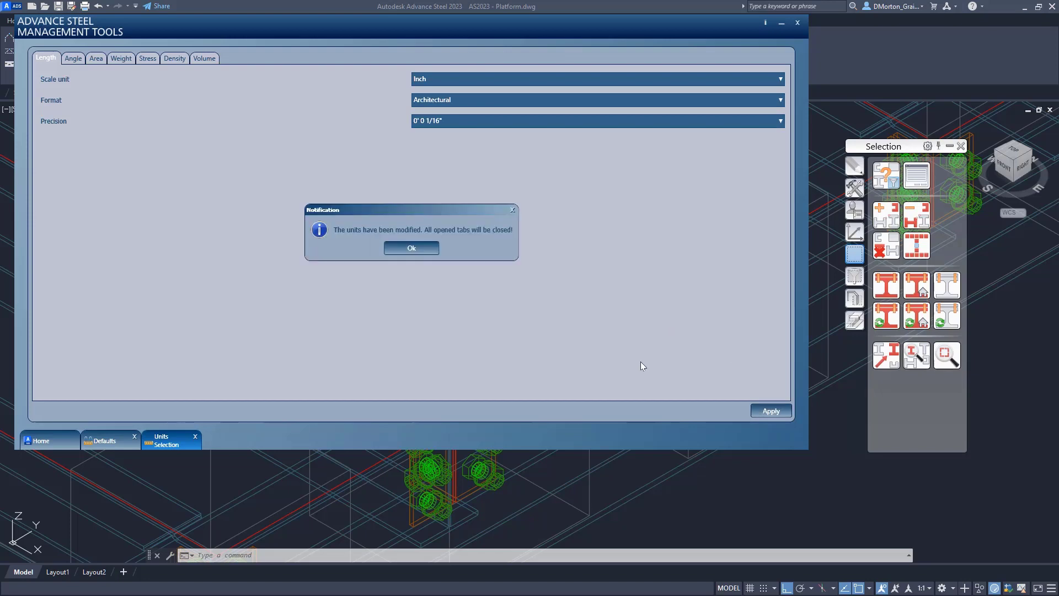
{"action": "left_click", "coordinate": [403, 249]}
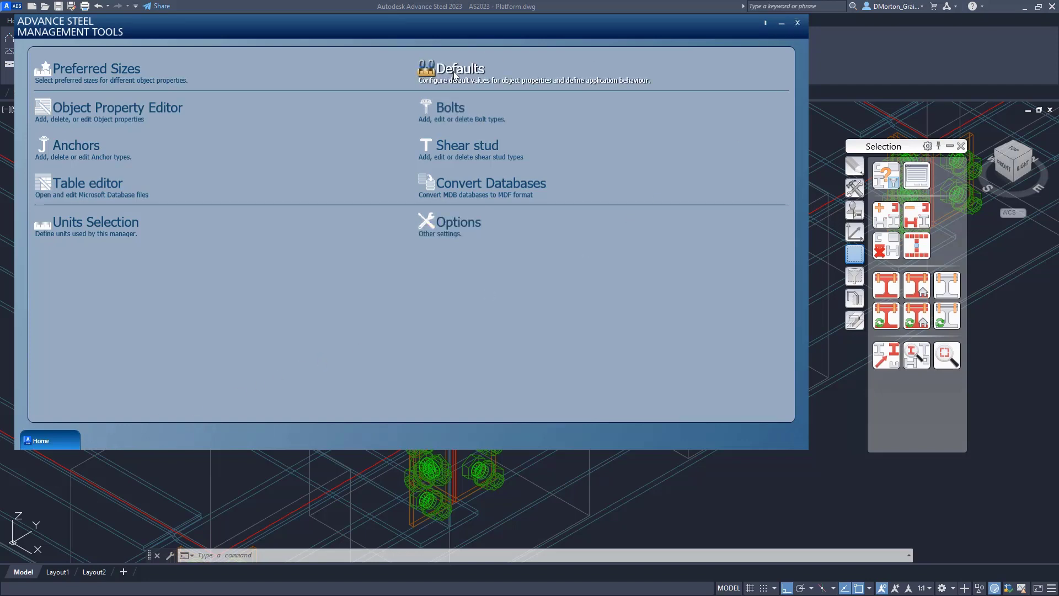
- Close Management Tools and select a clip angle joint on the platform beam
{"action": "left_click", "coordinate": [797, 22]}
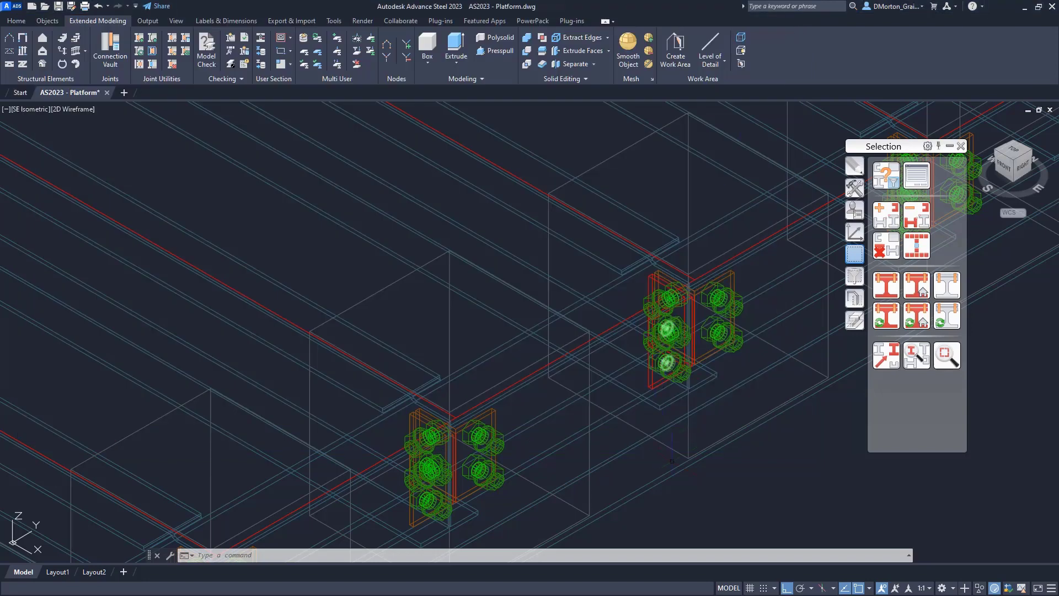
{"action": "scroll", "coordinate": [529, 332], "scroll_direction": "down", "scroll_amount": 3}
{"action": "scroll", "coordinate": [530, 331], "scroll_direction": "down", "scroll_amount": 2}
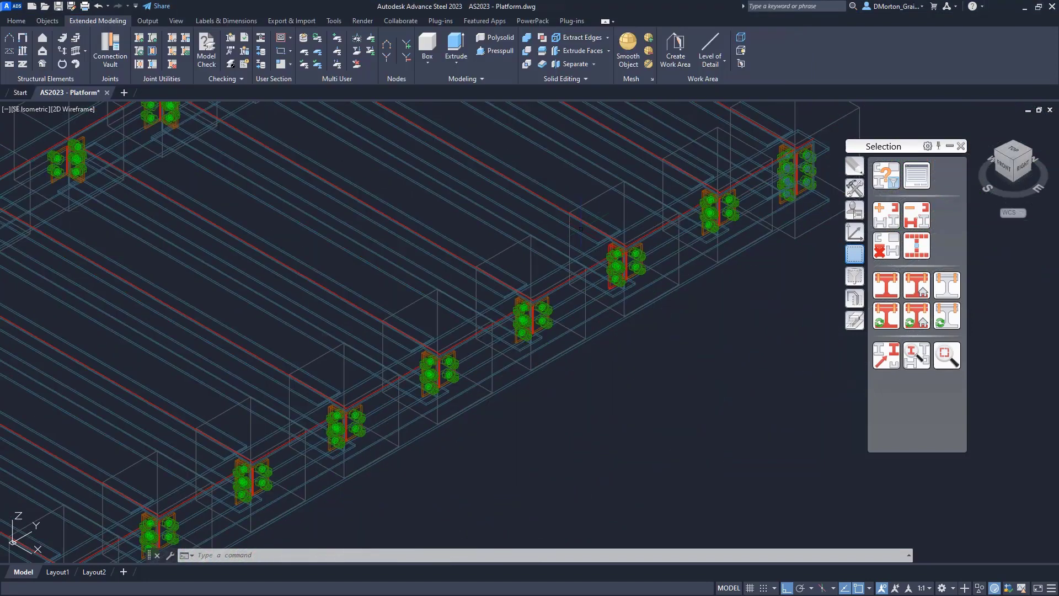
{"action": "scroll", "coordinate": [530, 289], "scroll_direction": "down", "scroll_amount": 5}
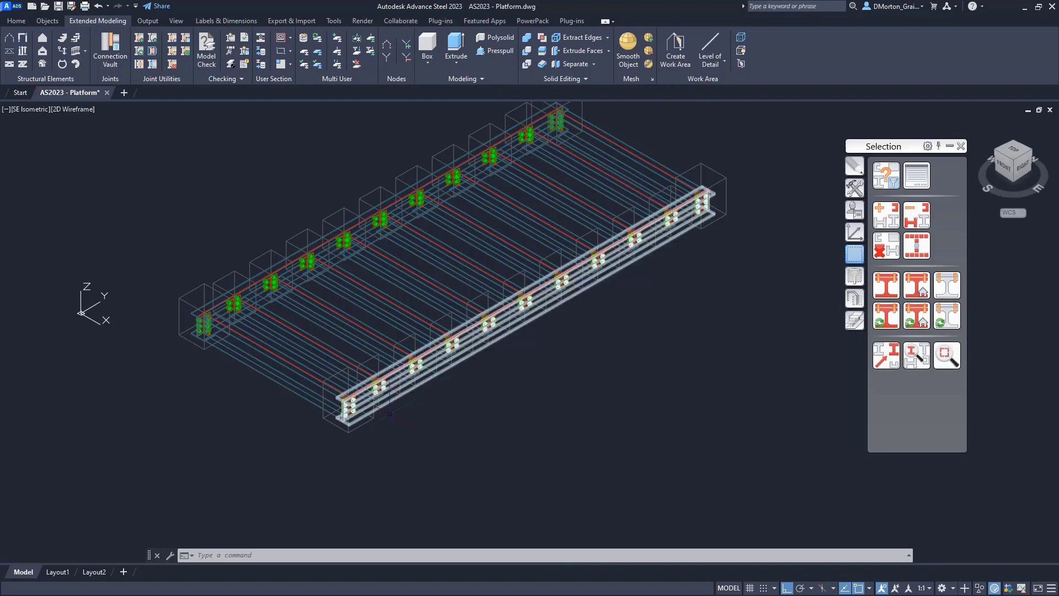
{"action": "scroll", "coordinate": [352, 428], "scroll_direction": "up", "scroll_amount": 5}
{"action": "left_click", "coordinate": [344, 419]}
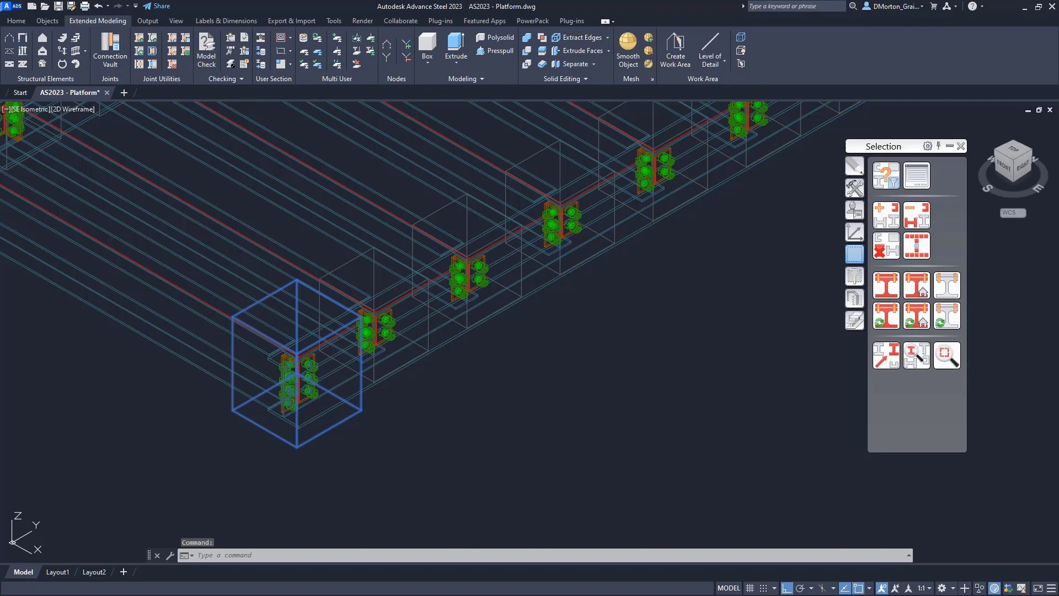
- Change the first clip angle joint's bolt diameter to 1/2 inch in its bolt parameters
{"action": "double_click", "coordinate": [344, 419]}
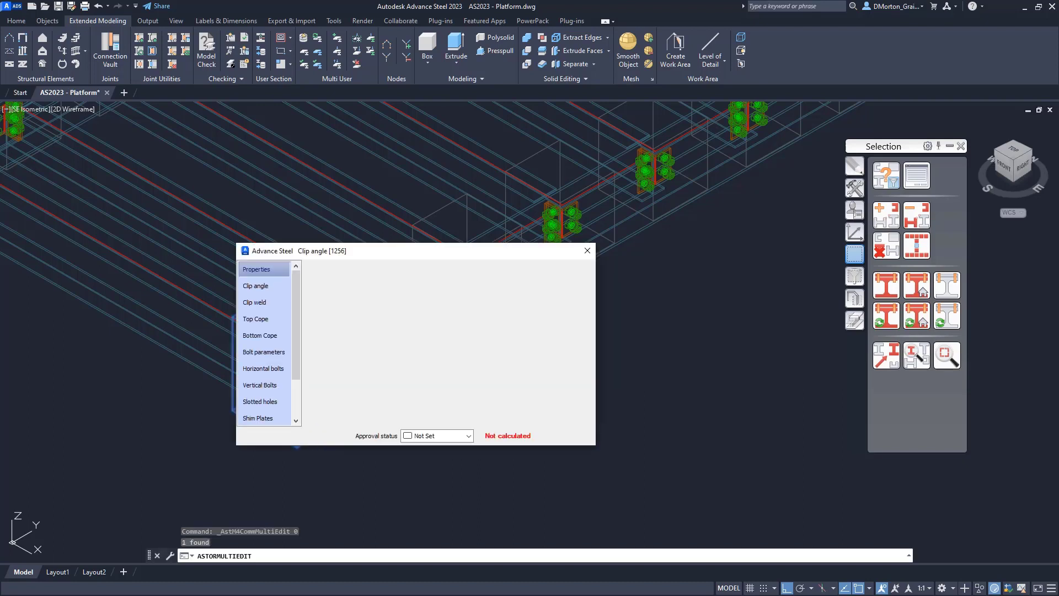
{"action": "left_click", "coordinate": [264, 352]}
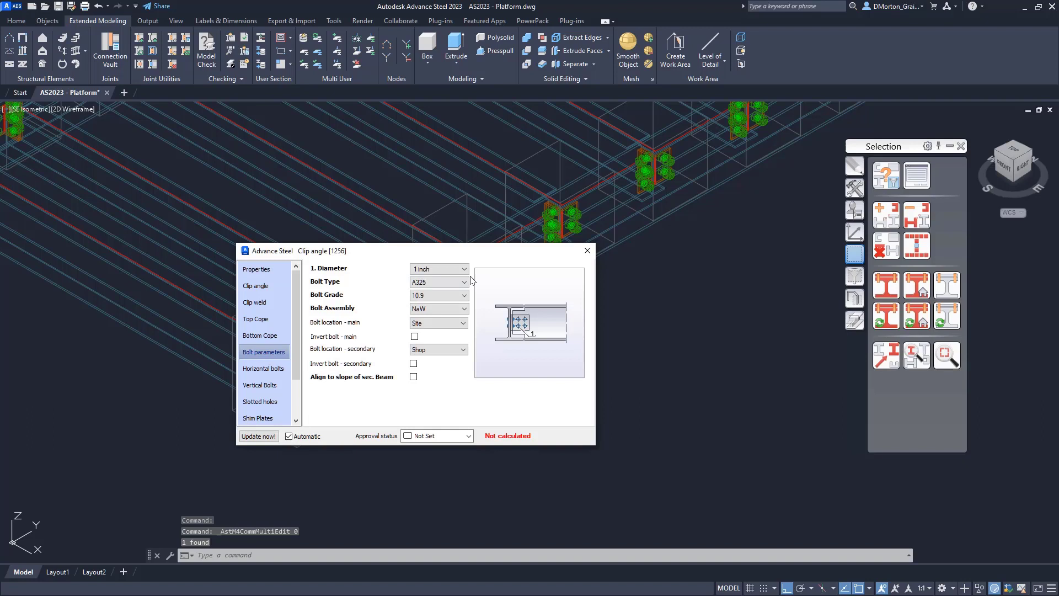
{"action": "left_click", "coordinate": [464, 269]}
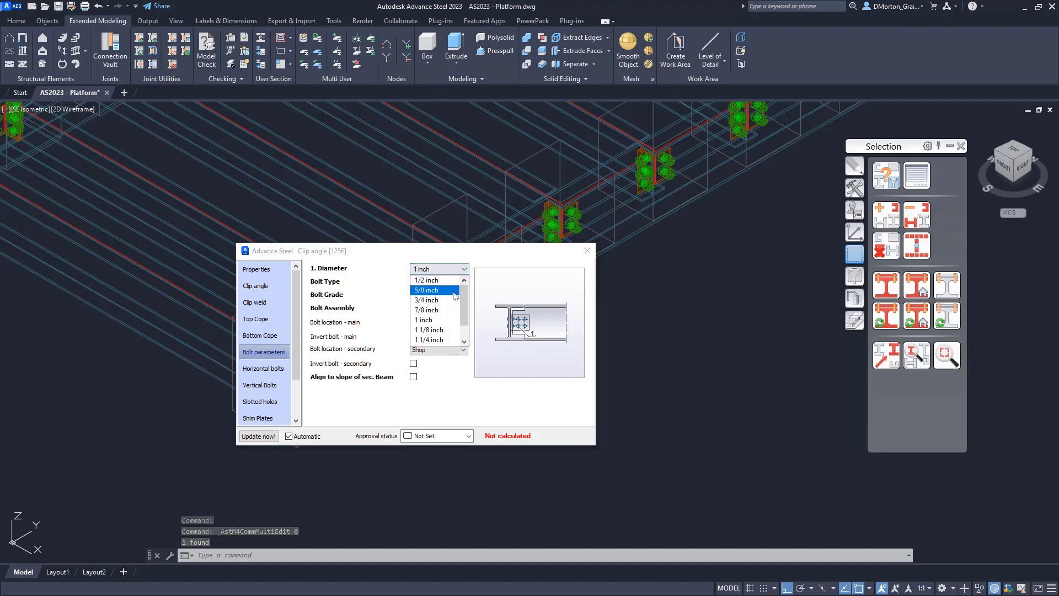
{"action": "left_click", "coordinate": [437, 281]}
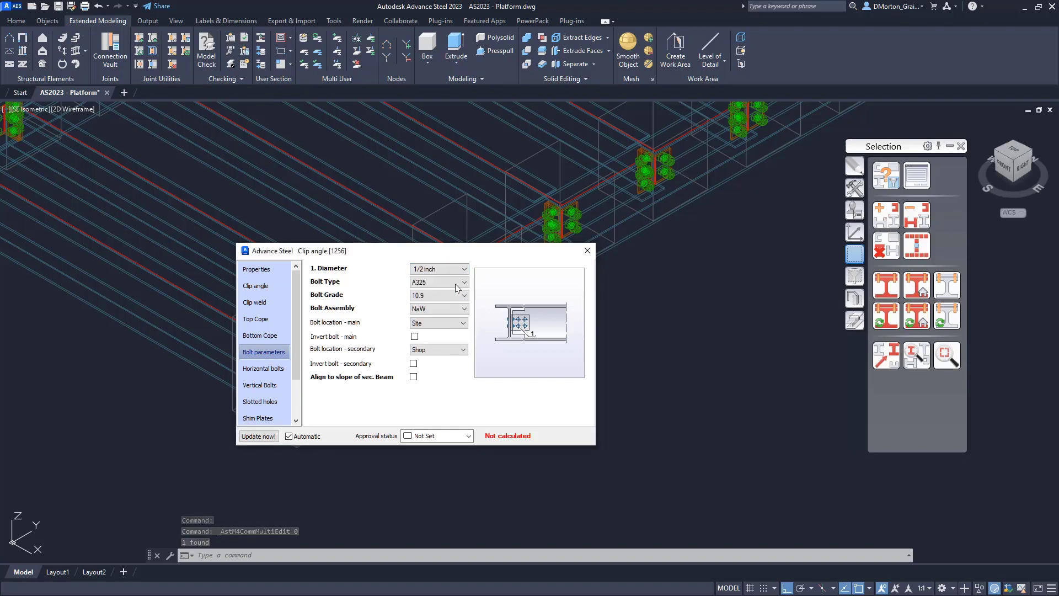
{"action": "left_click", "coordinate": [587, 251]}
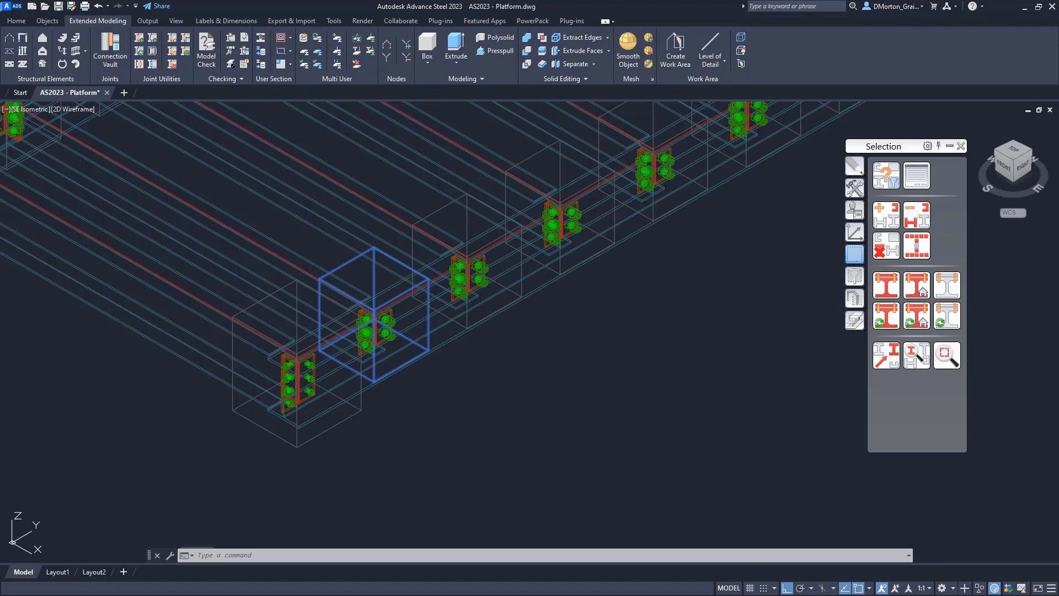
- Review the bolt diameter choices of a second clip angle joint
{"action": "double_click", "coordinate": [372, 315]}
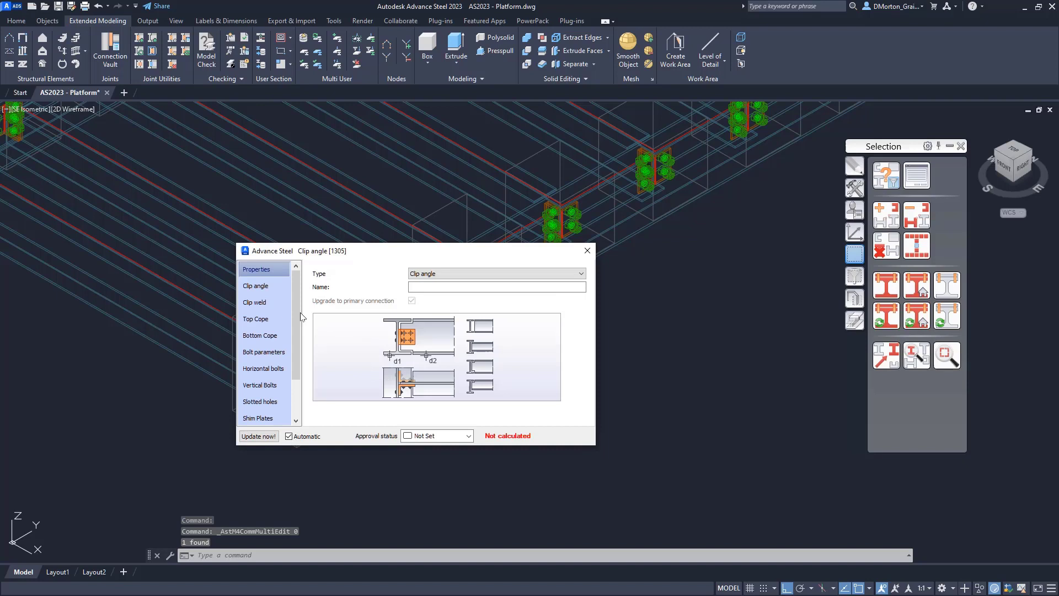
{"action": "left_click", "coordinate": [263, 352]}
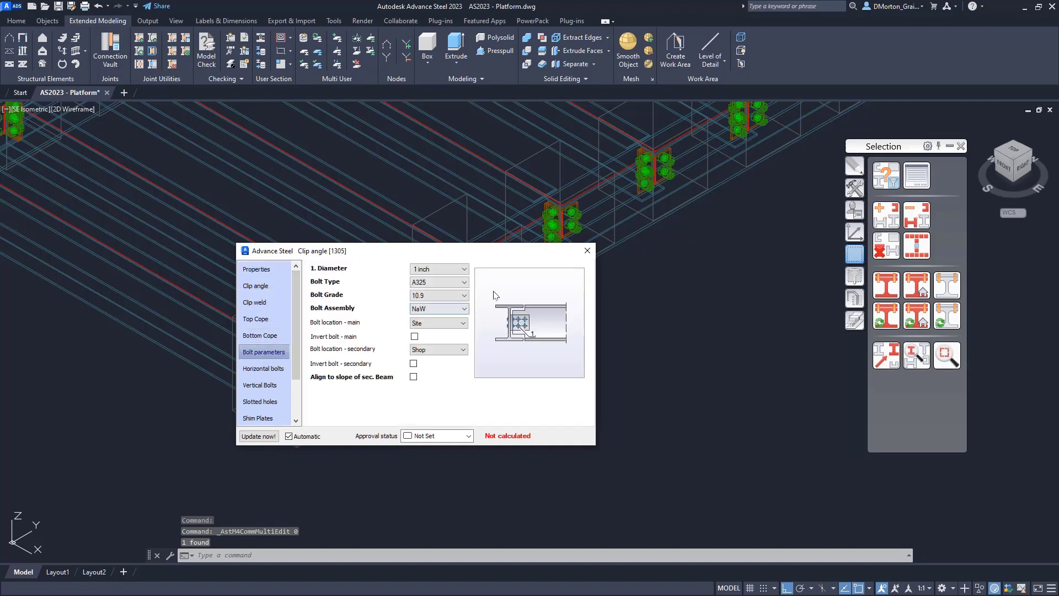
{"action": "left_click", "coordinate": [440, 268]}
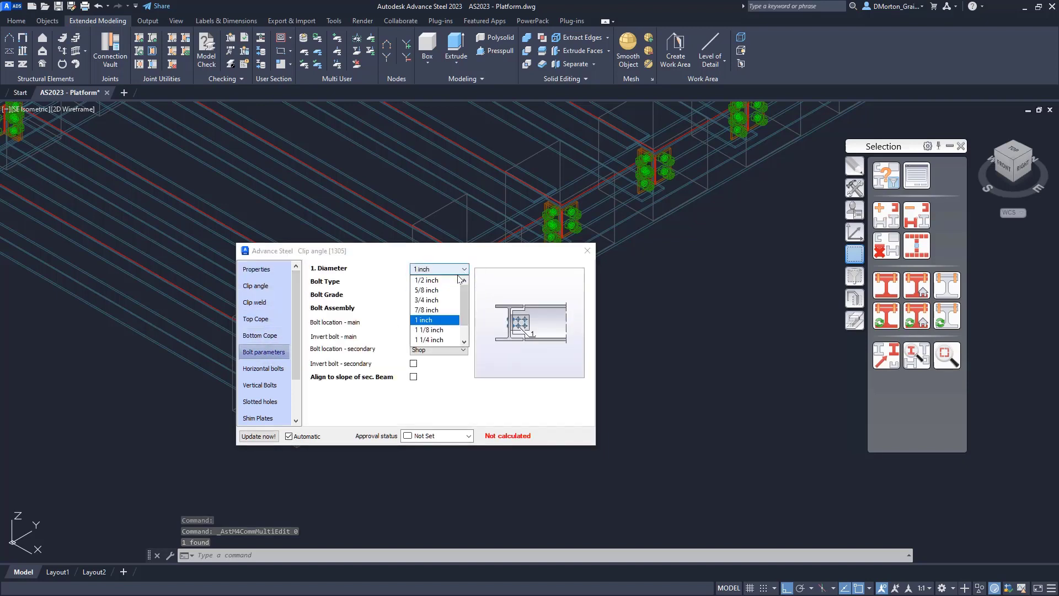
- Close the joint properties, rerun the model check and dismiss its no-error notifications
{"action": "left_click", "coordinate": [588, 251]}
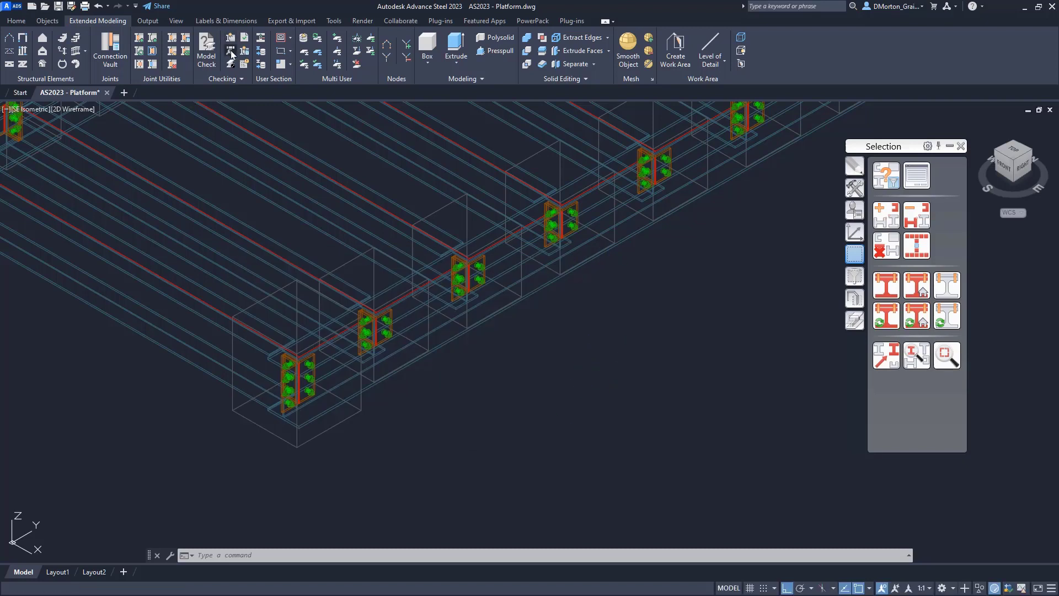
{"action": "left_click", "coordinate": [230, 55]}
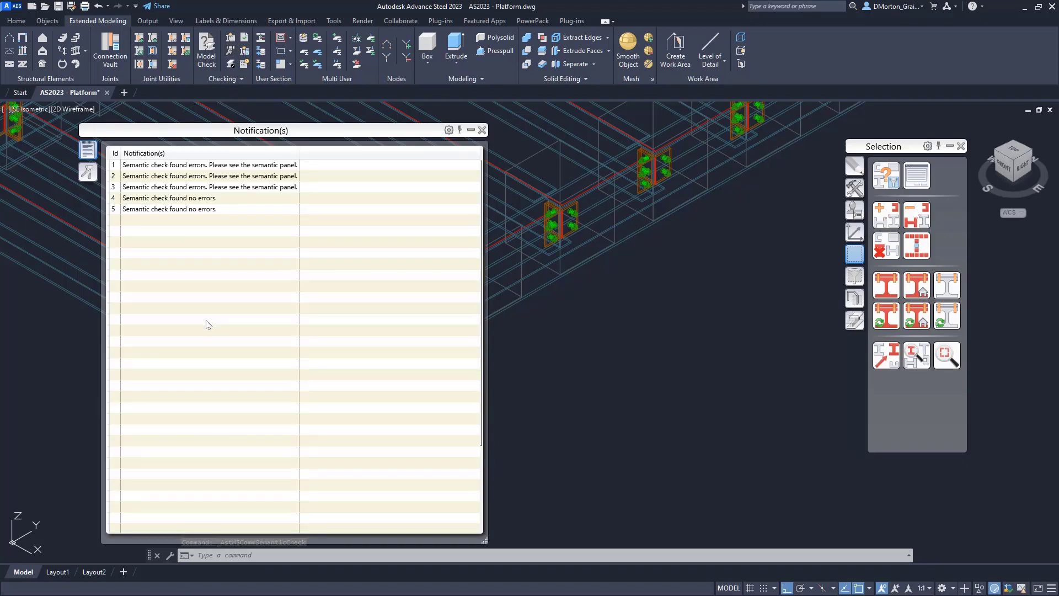
{"action": "left_click", "coordinate": [482, 130]}
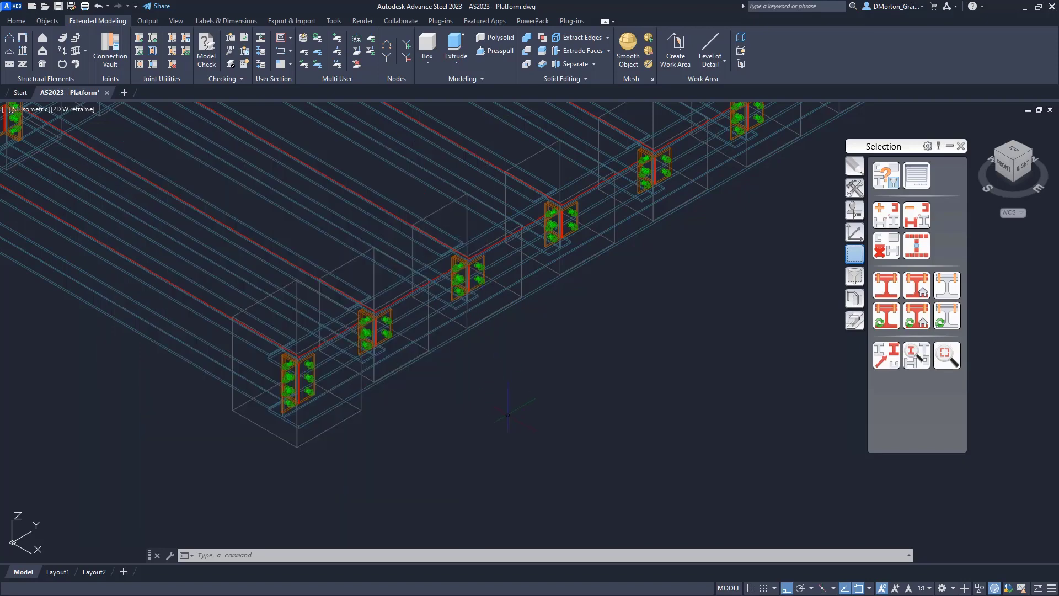